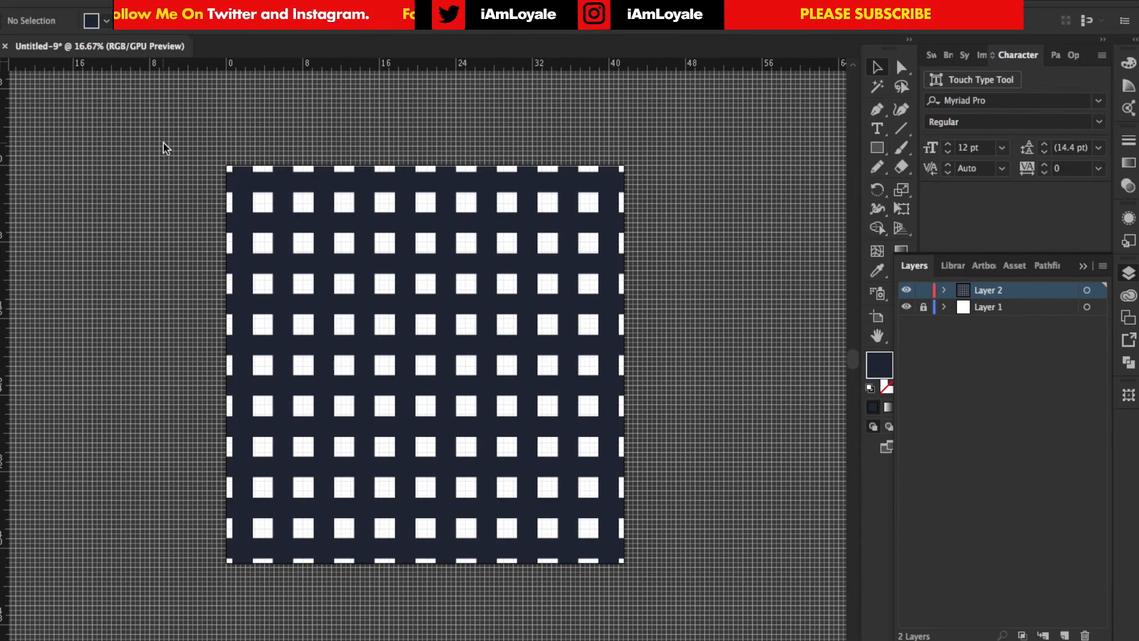
Select all the crossing strips and use Shape Builder to merge the first horizontal strip's cells into sections passing over alternate vertical strips
{"action": "left_click_drag", "start_coordinate": [166, 140], "coordinate": [759, 602]}
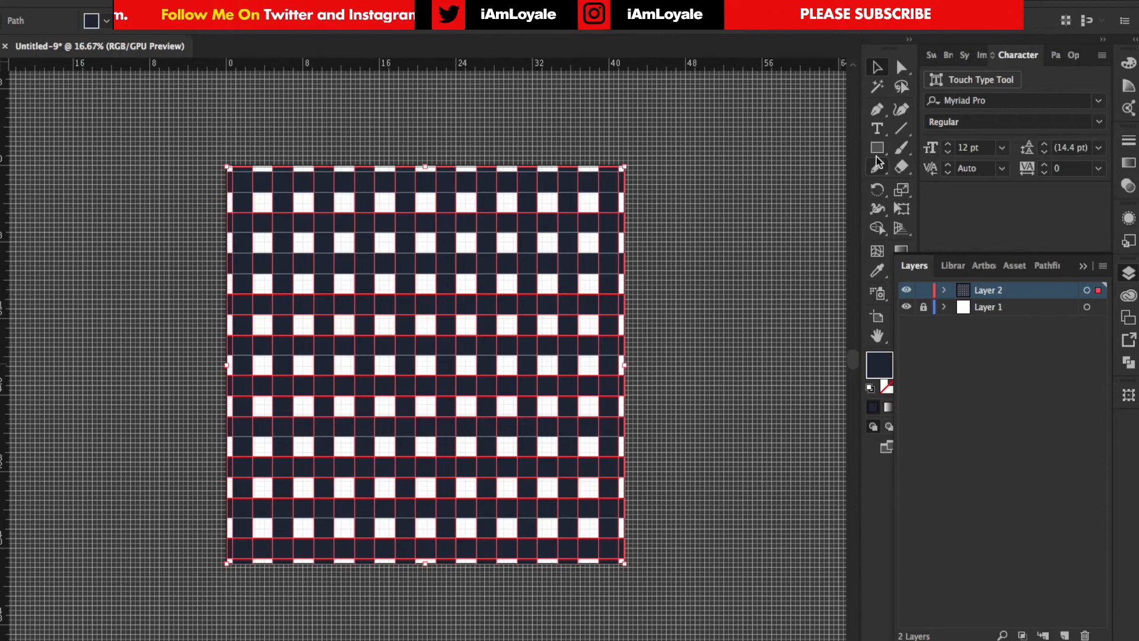
{"action": "left_click", "coordinate": [878, 229]}
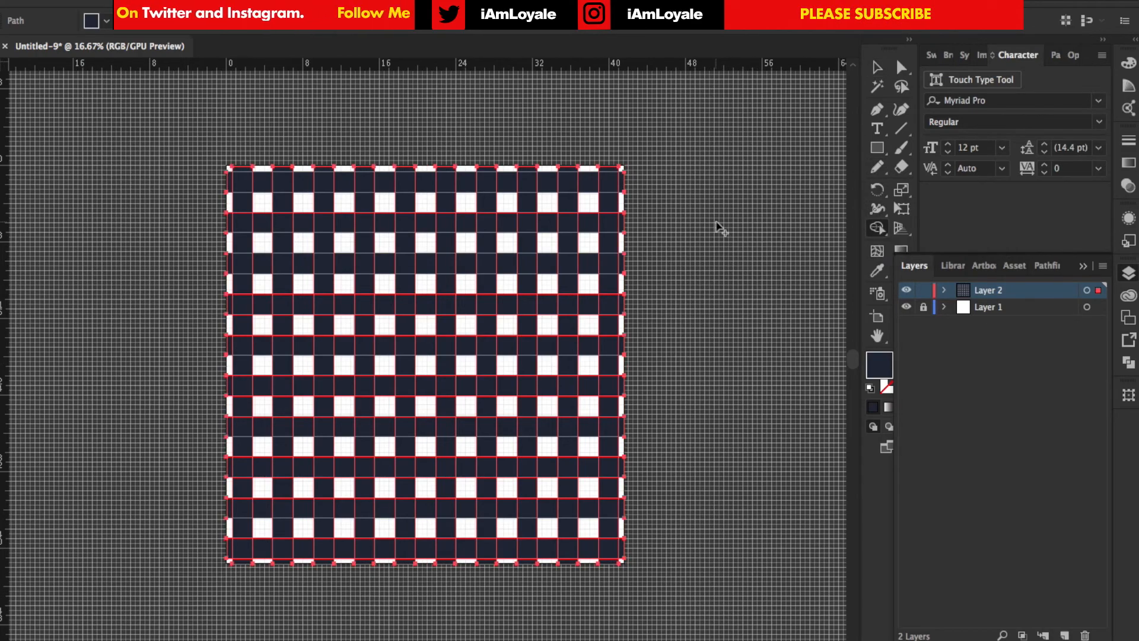
{"action": "key", "text": "super+equal"}
{"action": "scroll", "coordinate": [103, 249], "scroll_direction": "up", "scroll_amount": 4}
{"action": "scroll", "coordinate": [102, 249], "scroll_direction": "left", "scroll_amount": 2}
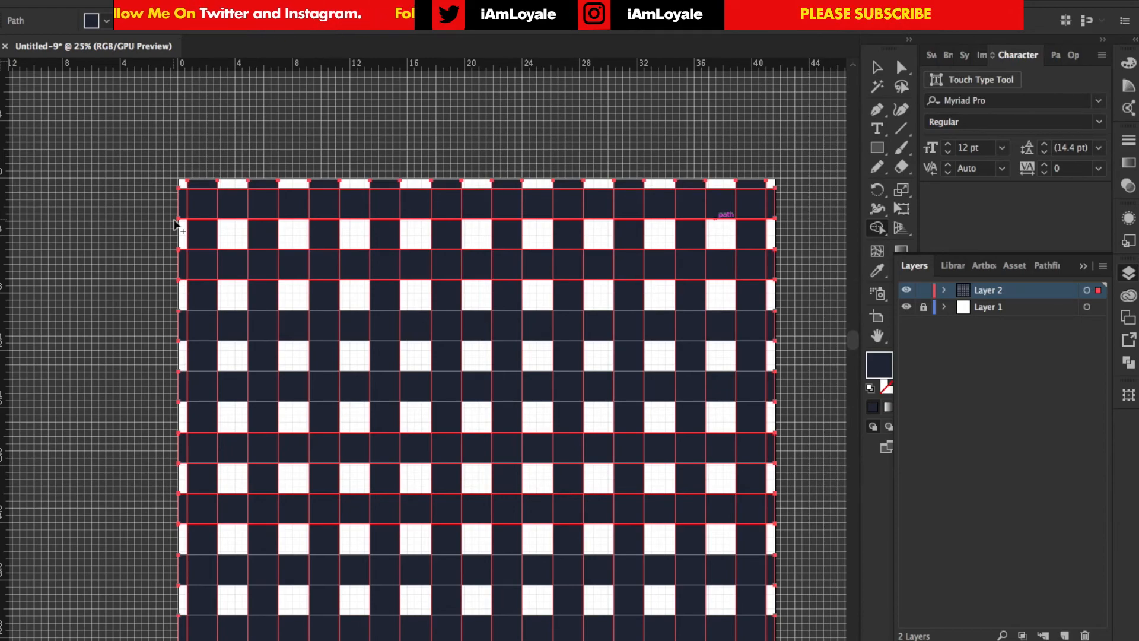
{"action": "scroll", "coordinate": [176, 224], "scroll_direction": "down", "scroll_amount": 1}
{"action": "scroll", "coordinate": [176, 224], "scroll_direction": "right", "scroll_amount": 1}
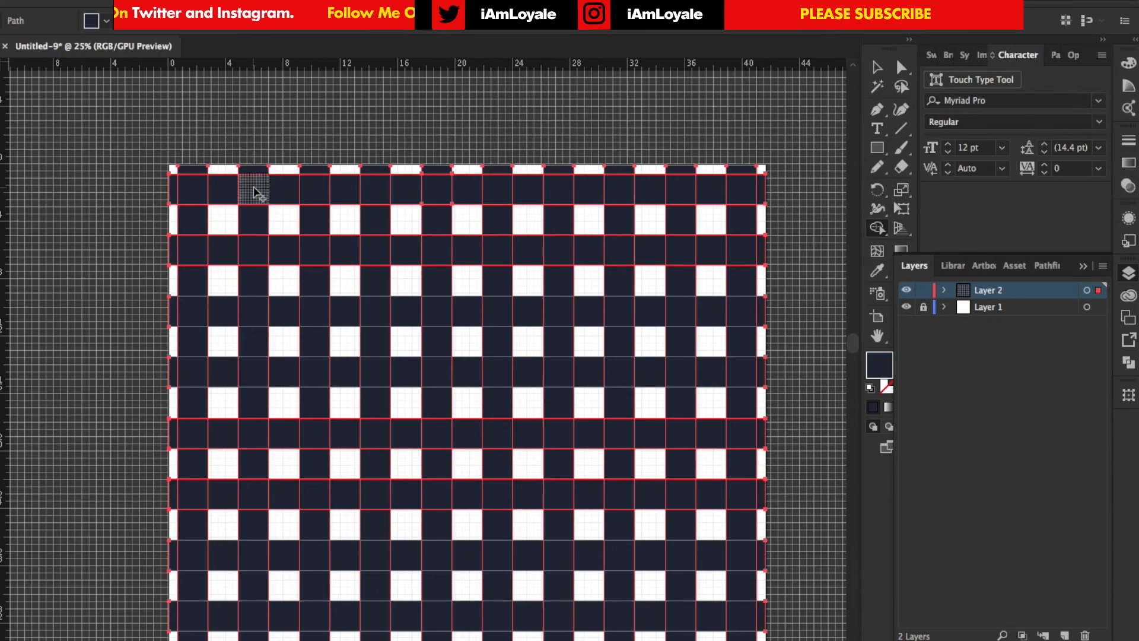
{"action": "mouse_move", "coordinate": [256, 191]}
{"action": "left_mouse_down"}
{"action": "mouse_move", "coordinate": [256, 208]}
{"action": "mouse_move", "coordinate": [275, 208]}
{"action": "mouse_move", "coordinate": [258, 211]}
{"action": "left_mouse_up"}
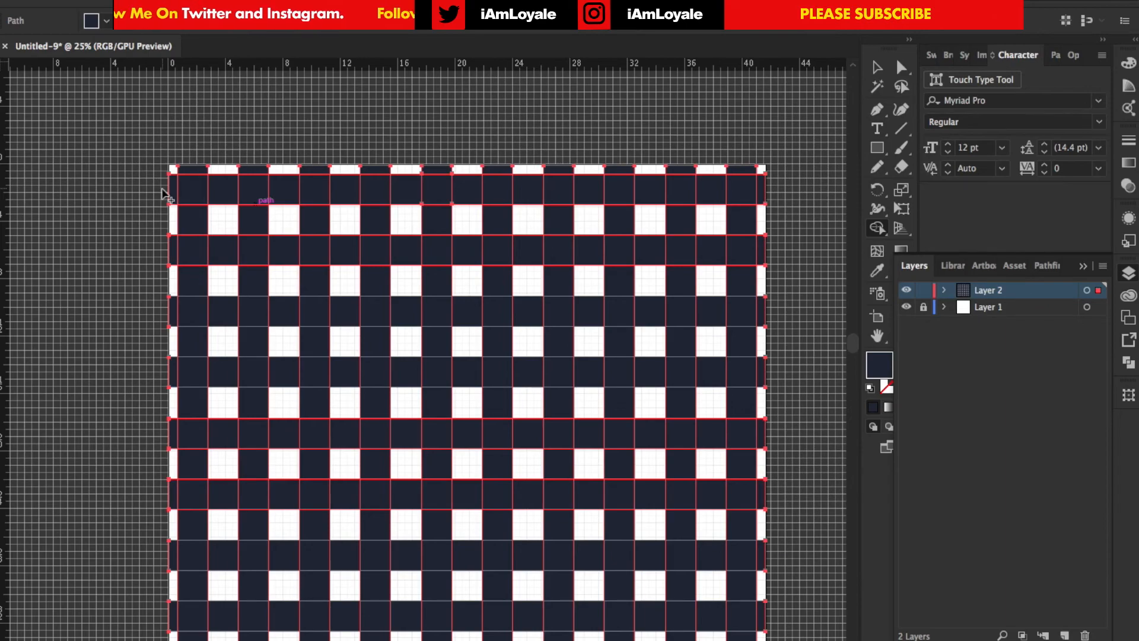
{"action": "mouse_move", "coordinate": [171, 195]}
{"action": "left_mouse_down"}
{"action": "mouse_move", "coordinate": [178, 185]}
{"action": "mouse_move", "coordinate": [220, 188]}
{"action": "left_mouse_up"}
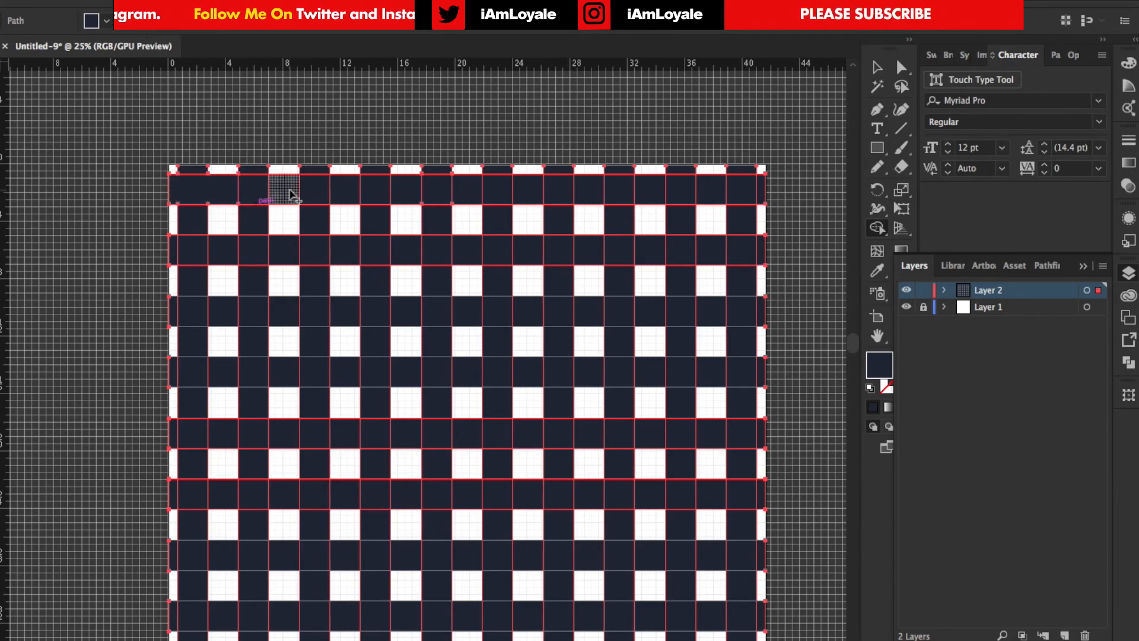
{"action": "left_click_drag", "start_coordinate": [287, 186], "coordinate": [711, 190]}
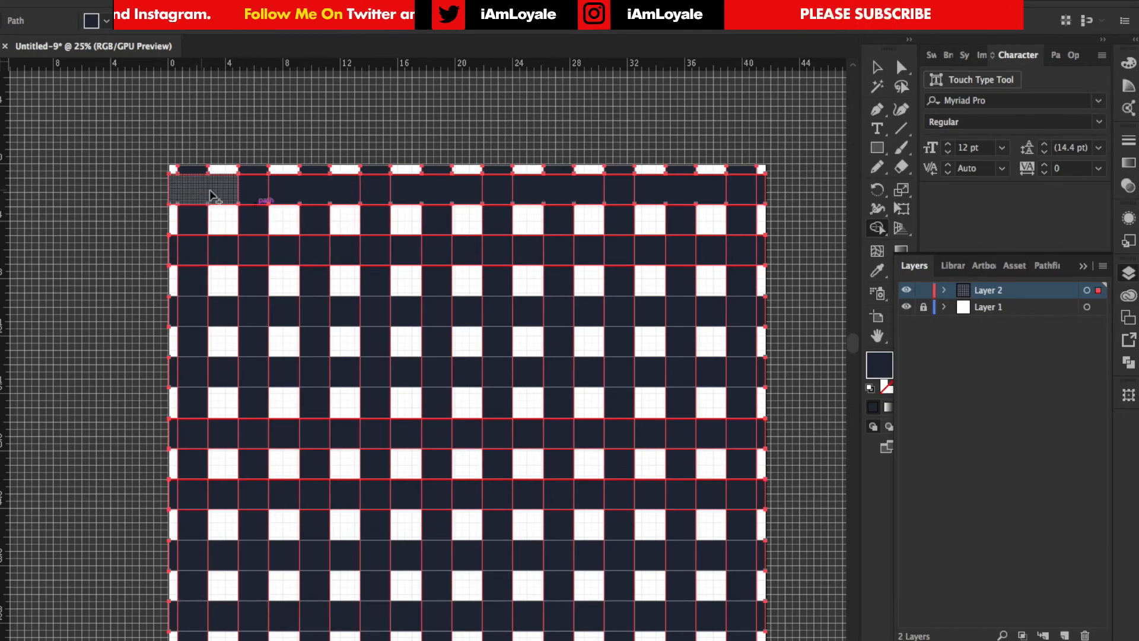
Merge the second vertical strip's cells with Shape Builder so its sections pass over alternate horizontal strips
{"action": "scroll", "coordinate": [254, 183], "scroll_direction": "down", "scroll_amount": 2}
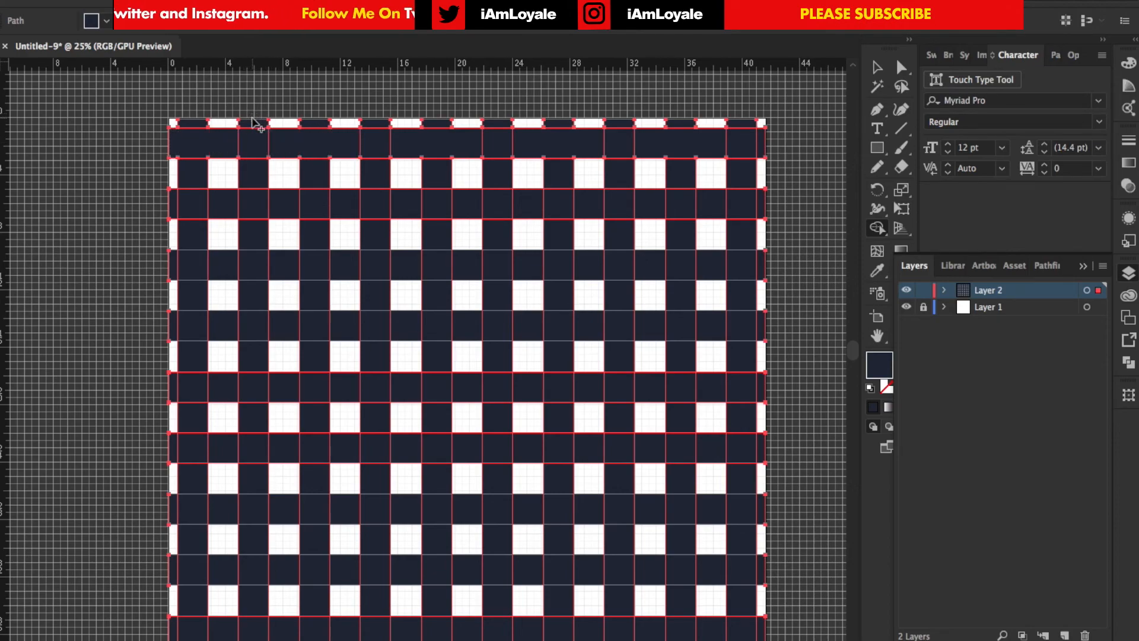
{"action": "left_click_drag", "start_coordinate": [254, 126], "coordinate": [254, 175]}
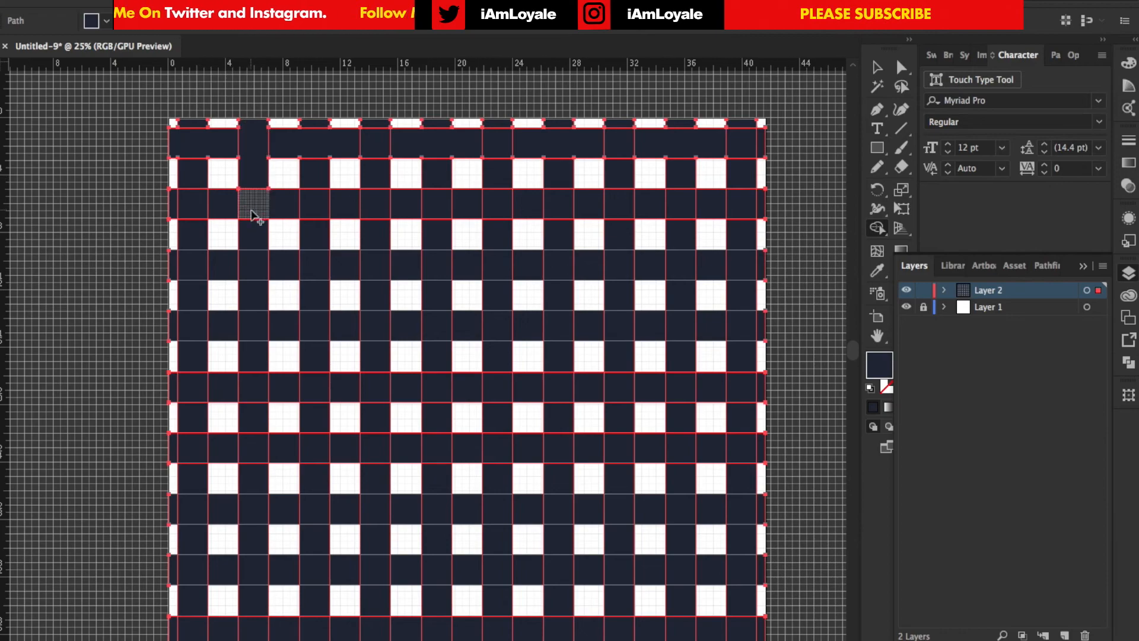
{"action": "left_click_drag", "start_coordinate": [254, 220], "coordinate": [252, 299]}
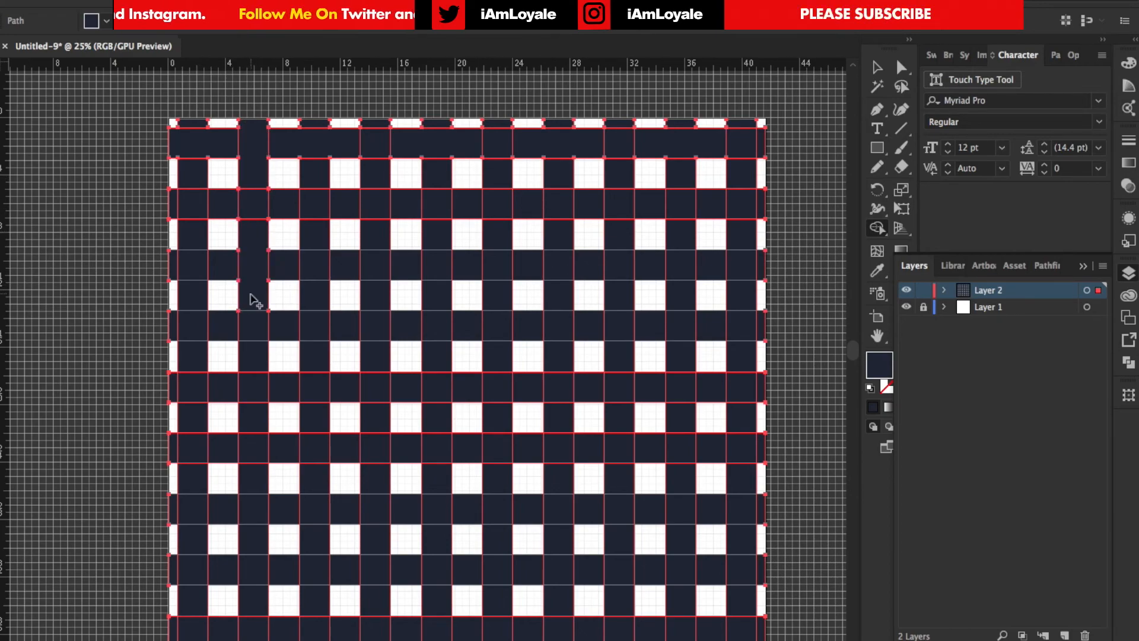
{"action": "left_click_drag", "start_coordinate": [254, 344], "coordinate": [254, 620]}
{"action": "scroll", "coordinate": [255, 533], "scroll_direction": "down", "scroll_amount": 3}
{"action": "scroll", "coordinate": [205, 220], "scroll_direction": "up", "scroll_amount": 2}
{"action": "scroll", "coordinate": [205, 221], "scroll_direction": "right", "scroll_amount": 1}
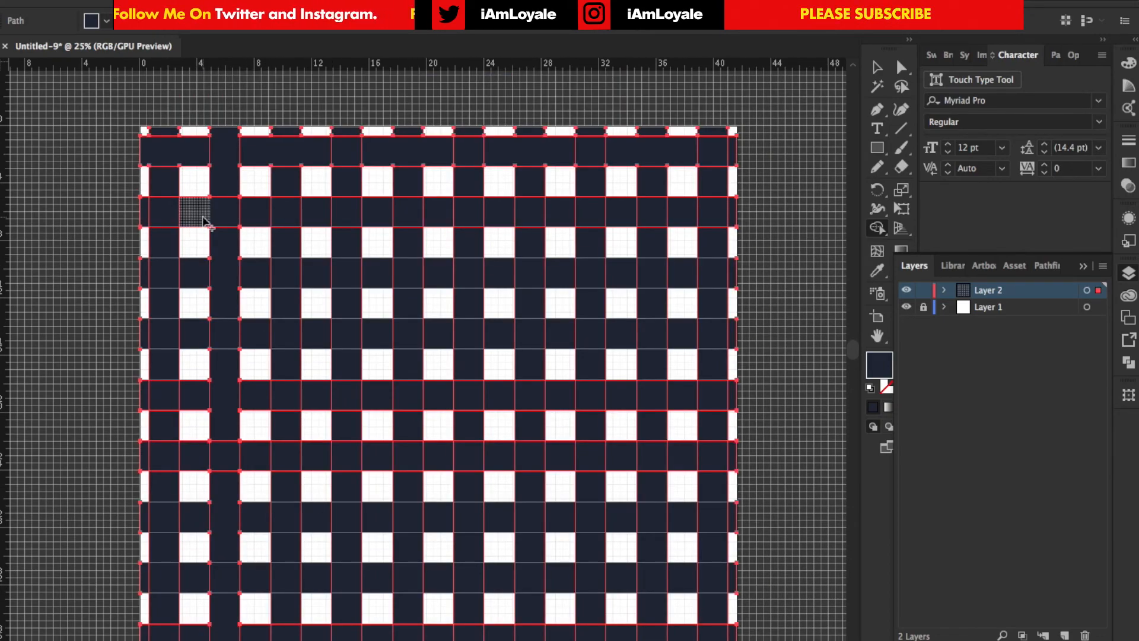
Merge the cells of the second and third horizontal strips into over-crossing sections, staggered from one strip to the next
{"action": "left_click_drag", "start_coordinate": [127, 157], "coordinate": [228, 154]}
{"action": "left_click_drag", "start_coordinate": [318, 153], "coordinate": [415, 153]}
{"action": "left_click_drag", "start_coordinate": [504, 153], "coordinate": [602, 153]}
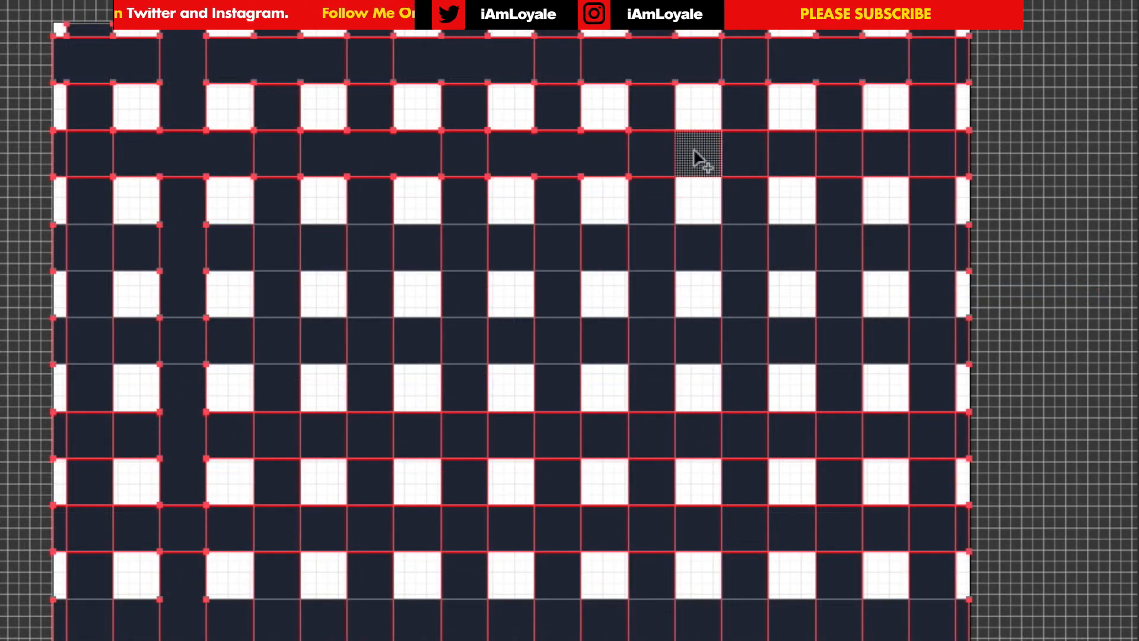
{"action": "left_click_drag", "start_coordinate": [694, 152], "coordinate": [791, 151]}
{"action": "left_click_drag", "start_coordinate": [881, 151], "coordinate": [961, 152]}
{"action": "left_click_drag", "start_coordinate": [60, 246], "coordinate": [137, 252]}
{"action": "left_click_drag", "start_coordinate": [225, 249], "coordinate": [320, 250]}
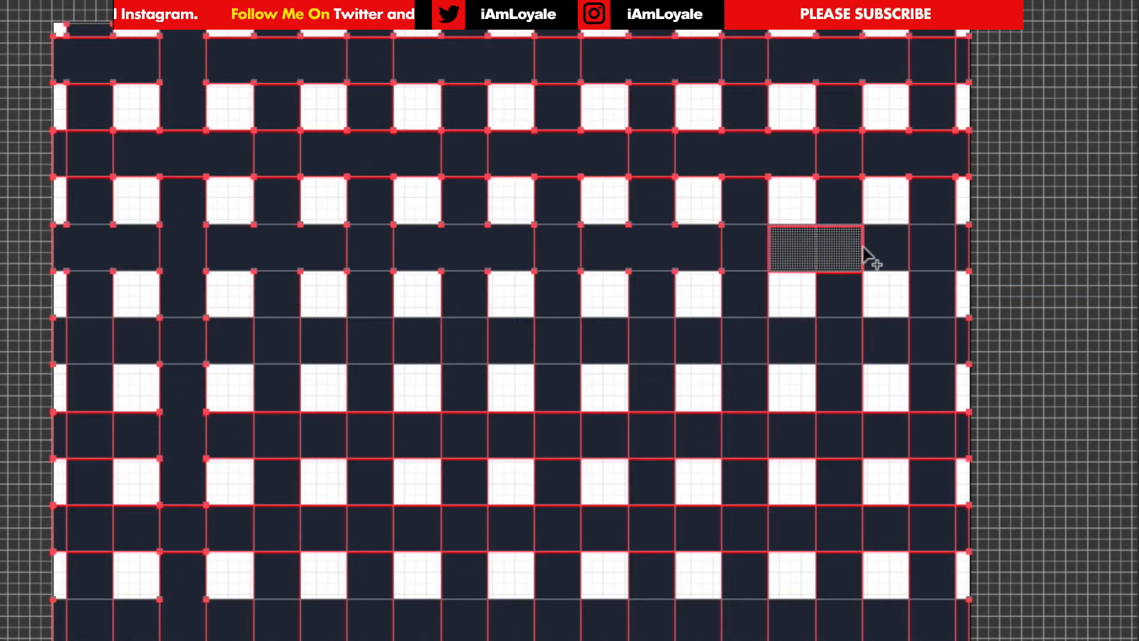
{"action": "left_click_drag", "start_coordinate": [863, 252], "coordinate": [866, 254]}
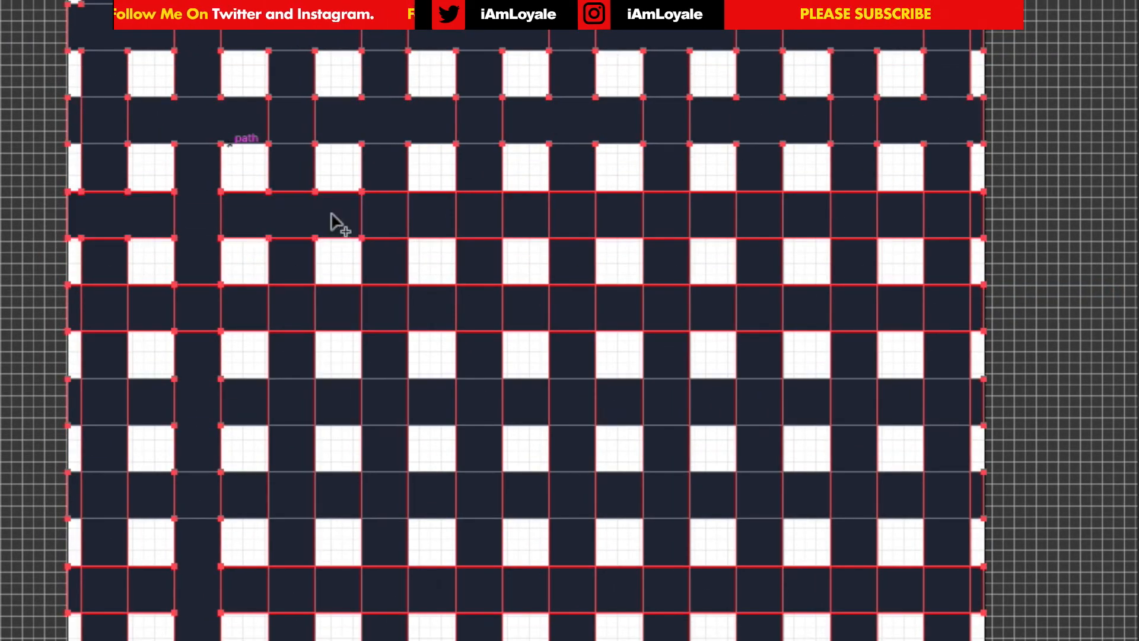
Continue the staggered over-and-under merging across the remaining horizontal strips down to the artboard's bottom edge
{"action": "left_click_drag", "start_coordinate": [430, 214], "coordinate": [525, 214]}
{"action": "left_click_drag", "start_coordinate": [618, 215], "coordinate": [712, 214]}
{"action": "left_click_drag", "start_coordinate": [806, 215], "coordinate": [899, 215]}
{"action": "left_click_drag", "start_coordinate": [74, 402], "coordinate": [151, 403]}
{"action": "left_click_drag", "start_coordinate": [245, 402], "coordinate": [338, 402]}
{"action": "left_click_drag", "start_coordinate": [432, 402], "coordinate": [525, 402]}
{"action": "left_click_drag", "start_coordinate": [629, 402], "coordinate": [714, 402]}
{"action": "left_click_drag", "start_coordinate": [810, 402], "coordinate": [902, 403]}
{"action": "left_click_drag", "start_coordinate": [590, 599], "coordinate": [590, 599]}
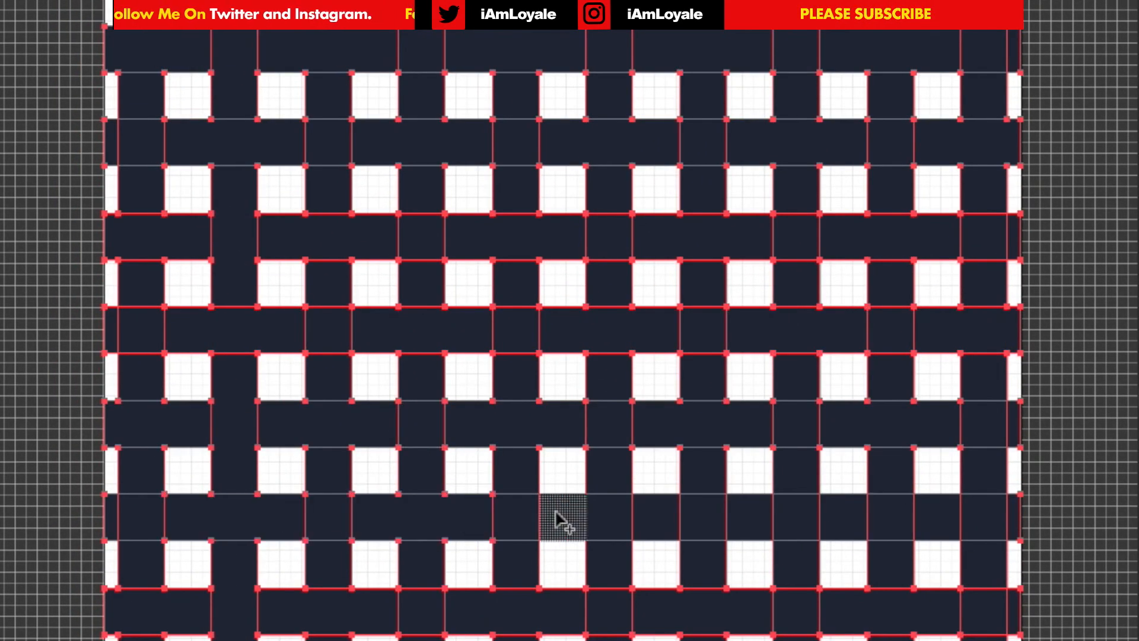
Merge the cells of the third and fifth vertical strips wherever they pass over the horizontal strips
{"action": "scroll", "coordinate": [897, 468], "scroll_direction": "up", "scroll_amount": 5}
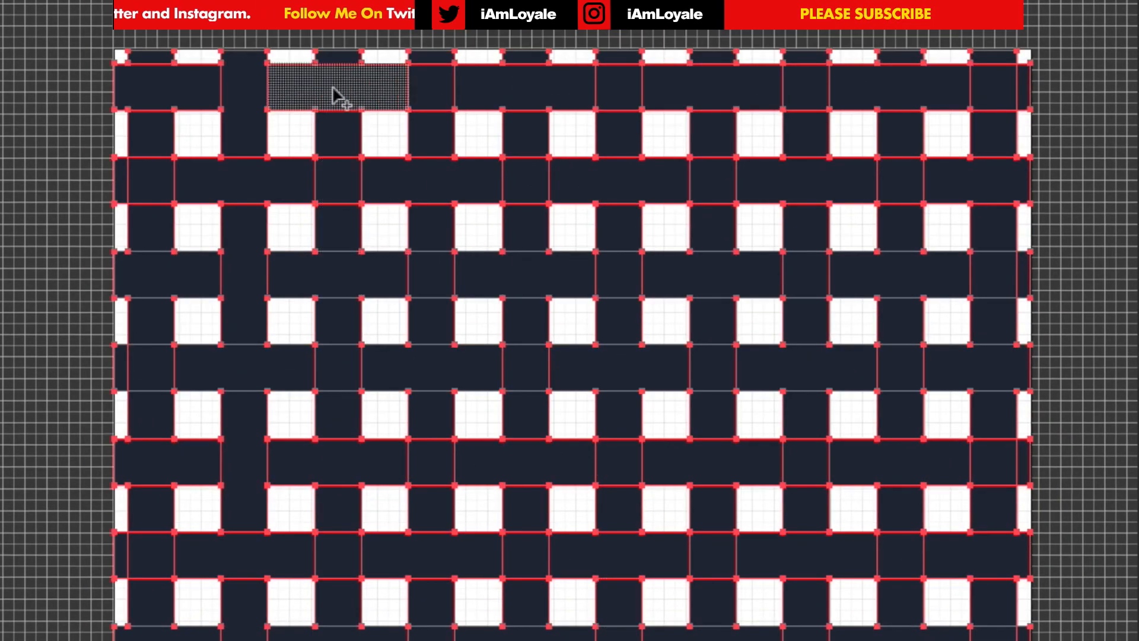
{"action": "left_click_drag", "start_coordinate": [338, 130], "coordinate": [338, 226]}
{"action": "left_click_drag", "start_coordinate": [338, 320], "coordinate": [338, 415]}
{"action": "scroll", "coordinate": [350, 367], "scroll_direction": "down", "scroll_amount": 3}
{"action": "left_click_drag", "start_coordinate": [360, 334], "coordinate": [359, 425]}
{"action": "left_click_drag", "start_coordinate": [359, 522], "coordinate": [360, 615]}
{"action": "left_click_drag", "start_coordinate": [546, 615], "coordinate": [546, 522]}
{"action": "scroll", "coordinate": [547, 415], "scroll_direction": "up", "scroll_amount": 1}
{"action": "left_click_drag", "start_coordinate": [547, 273], "coordinate": [546, 178]}
{"action": "scroll", "coordinate": [546, 178], "scroll_direction": "up", "scroll_amount": 2}
{"action": "left_click_drag", "start_coordinate": [537, 160], "coordinate": [537, 65]}
Merge the over-crossing cells of the seventh and ninth vertical strips along their length
{"action": "left_click_drag", "start_coordinate": [724, 66], "coordinate": [724, 146]}
{"action": "left_click_drag", "start_coordinate": [724, 438], "coordinate": [724, 534]}
{"action": "scroll", "coordinate": [724, 534], "scroll_direction": "down", "scroll_amount": 3}
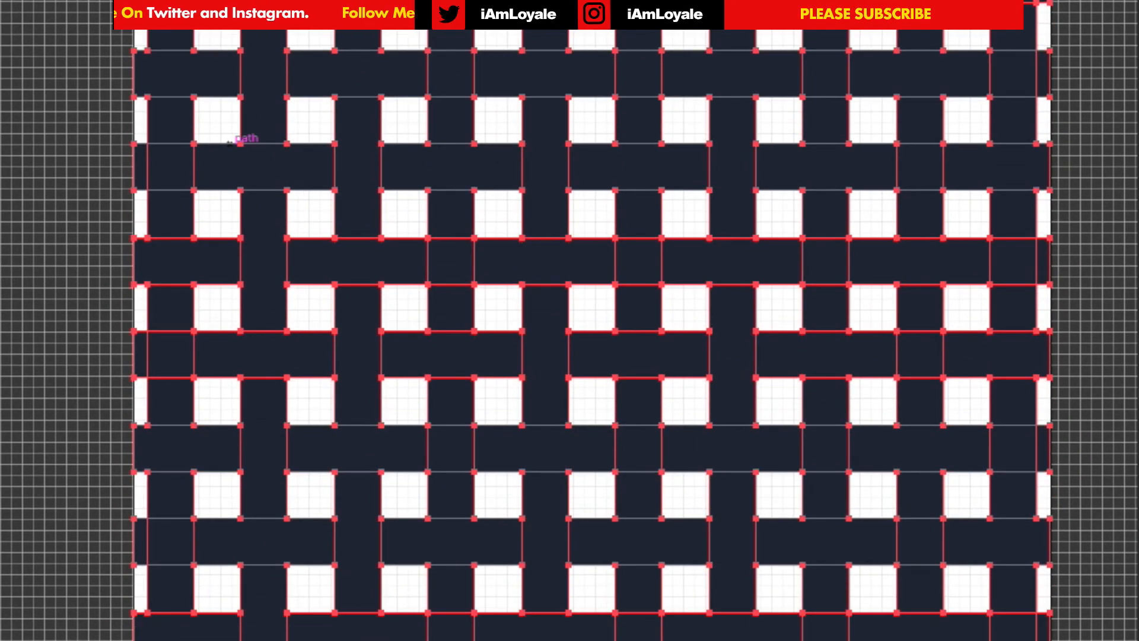
{"action": "left_click_drag", "start_coordinate": [925, 403], "coordinate": [925, 308]}
{"action": "left_click_drag", "start_coordinate": [926, 214], "coordinate": [928, 119]}
{"action": "scroll", "coordinate": [928, 117], "scroll_direction": "up", "scroll_amount": 3}
{"action": "left_click_drag", "start_coordinate": [928, 178], "coordinate": [928, 80]}
Merge the over-crossing cells of the fourth and sixth vertical strips, alternating with their neighbouring strips
{"action": "left_click_drag", "start_coordinate": [457, 9], "coordinate": [457, 77]}
{"action": "left_click_drag", "start_coordinate": [457, 166], "coordinate": [457, 261]}
{"action": "left_click_drag", "start_coordinate": [458, 356], "coordinate": [457, 450]}
{"action": "scroll", "coordinate": [457, 451], "scroll_direction": "down", "scroll_amount": 3}
{"action": "left_click_drag", "start_coordinate": [457, 424], "coordinate": [457, 519]}
{"action": "left_click_drag", "start_coordinate": [653, 335], "coordinate": [652, 225]}
{"action": "scroll", "coordinate": [653, 223], "scroll_direction": "up", "scroll_amount": 3}
{"action": "left_click_drag", "start_coordinate": [657, 302], "coordinate": [658, 208]}
{"action": "left_click_drag", "start_coordinate": [658, 116], "coordinate": [659, 37]}
Merge the eighth vertical strip's over-crossing cells to complete the weave, and clear the selection
{"action": "left_click_drag", "start_coordinate": [846, 41], "coordinate": [846, 116]}
{"action": "left_click_drag", "start_coordinate": [846, 207], "coordinate": [846, 304]}
{"action": "left_click_drag", "start_coordinate": [847, 394], "coordinate": [847, 484]}
{"action": "scroll", "coordinate": [846, 484], "scroll_direction": "down", "scroll_amount": 4}
{"action": "scroll", "coordinate": [1037, 173], "scroll_direction": "down", "scroll_amount": 3}
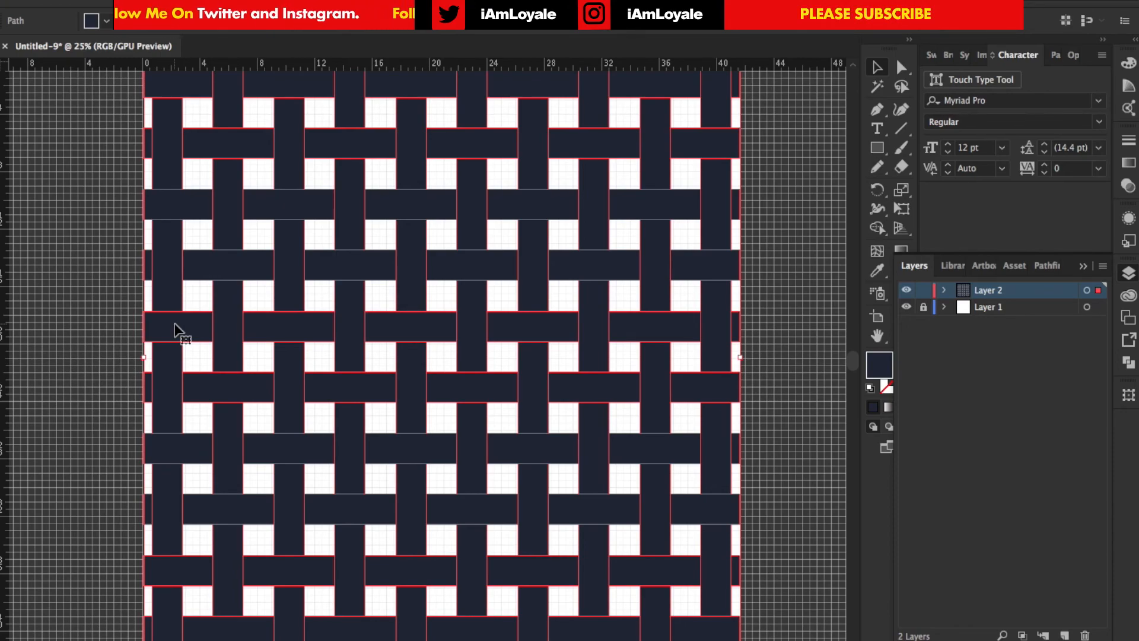
{"action": "scroll", "coordinate": [89, 303], "scroll_direction": "up", "scroll_amount": 1}
{"action": "left_click", "coordinate": [84, 196]}
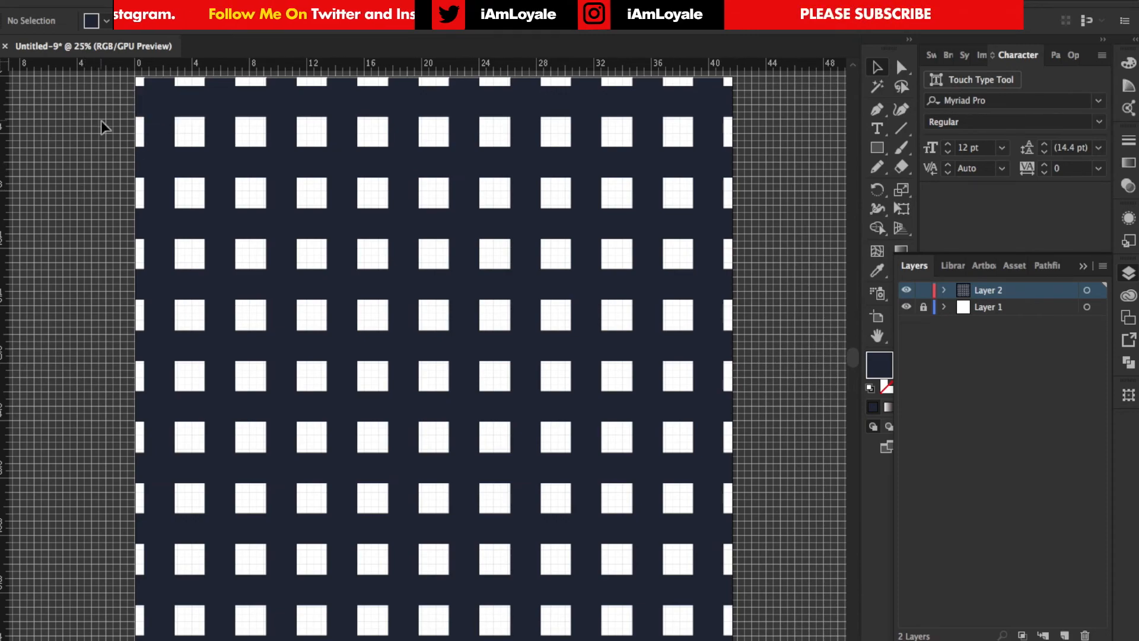
Recolor all six sections of the top horizontal strip medium blue, using the Color Guide's Monochromatic 2 harmony rule
{"action": "left_click", "coordinate": [188, 109]}
{"action": "left_click", "coordinate": [255, 106], "text": "shift"}
{"action": "left_click", "coordinate": [385, 102], "text": "shift"}
{"action": "left_click", "coordinate": [501, 101], "text": "shift"}
{"action": "left_click", "coordinate": [638, 101], "text": "shift"}
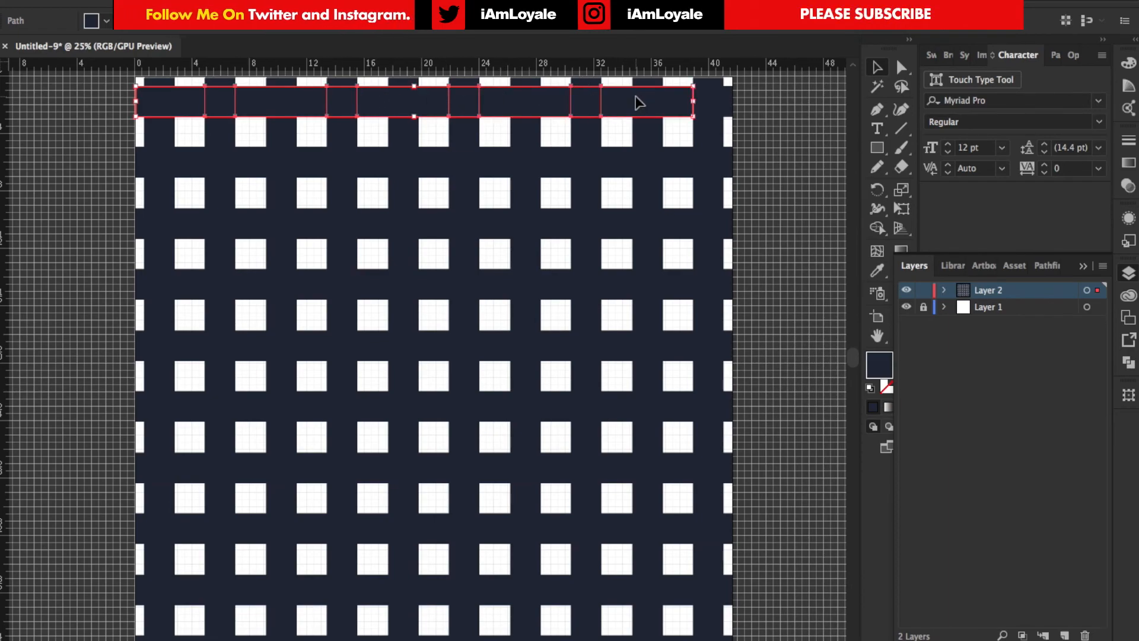
{"action": "left_click", "coordinate": [712, 102], "text": "shift"}
{"action": "left_click", "coordinate": [1129, 86]}
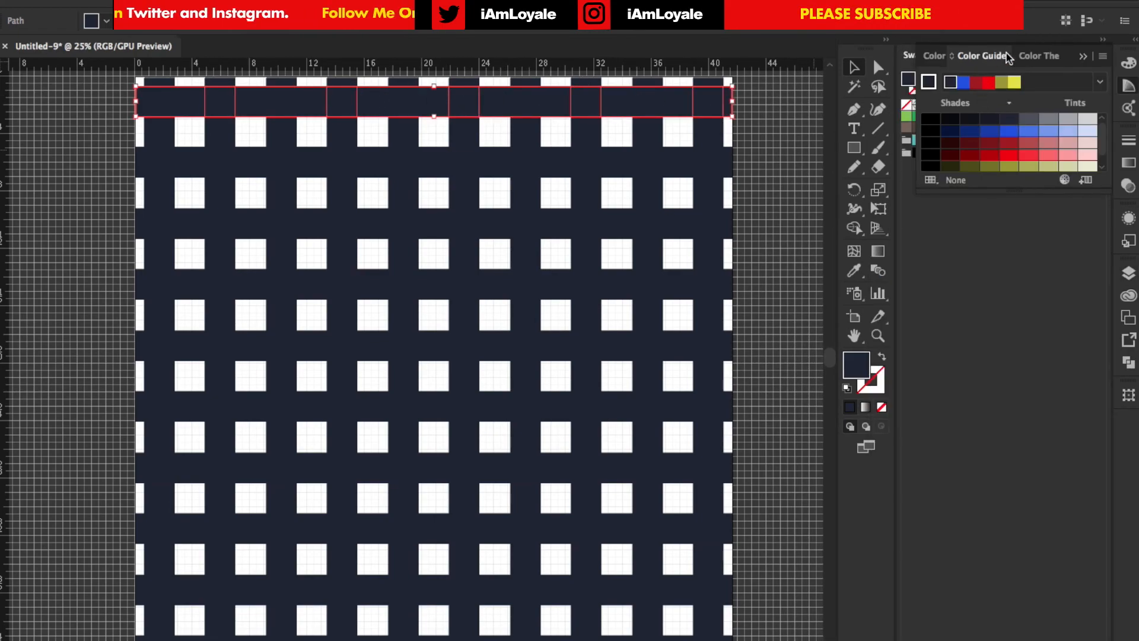
{"action": "scroll", "coordinate": [992, 165], "scroll_direction": "down", "scroll_amount": 1}
{"action": "scroll", "coordinate": [992, 164], "scroll_direction": "up", "scroll_amount": 1}
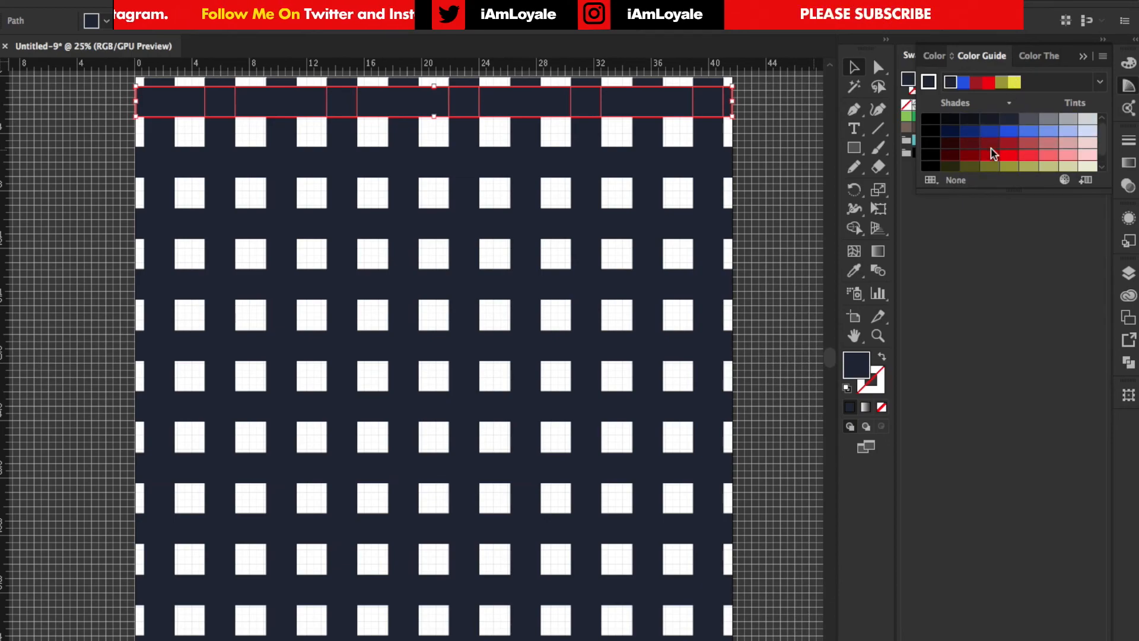
{"action": "left_click", "coordinate": [1099, 83]}
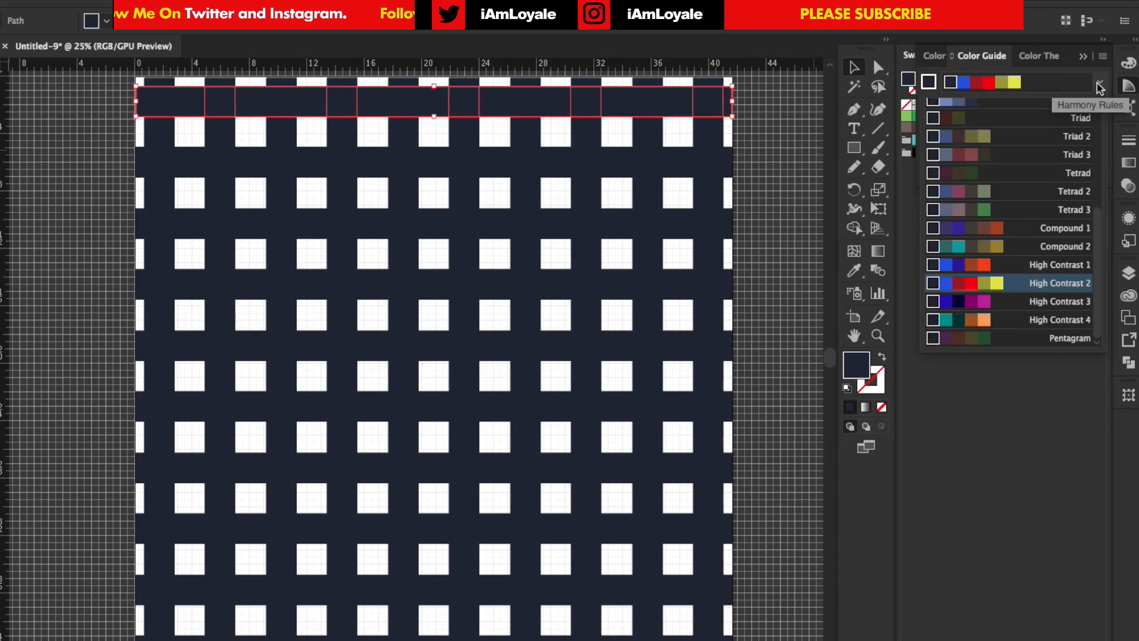
{"action": "scroll", "coordinate": [1053, 141], "scroll_direction": "up", "scroll_amount": 3}
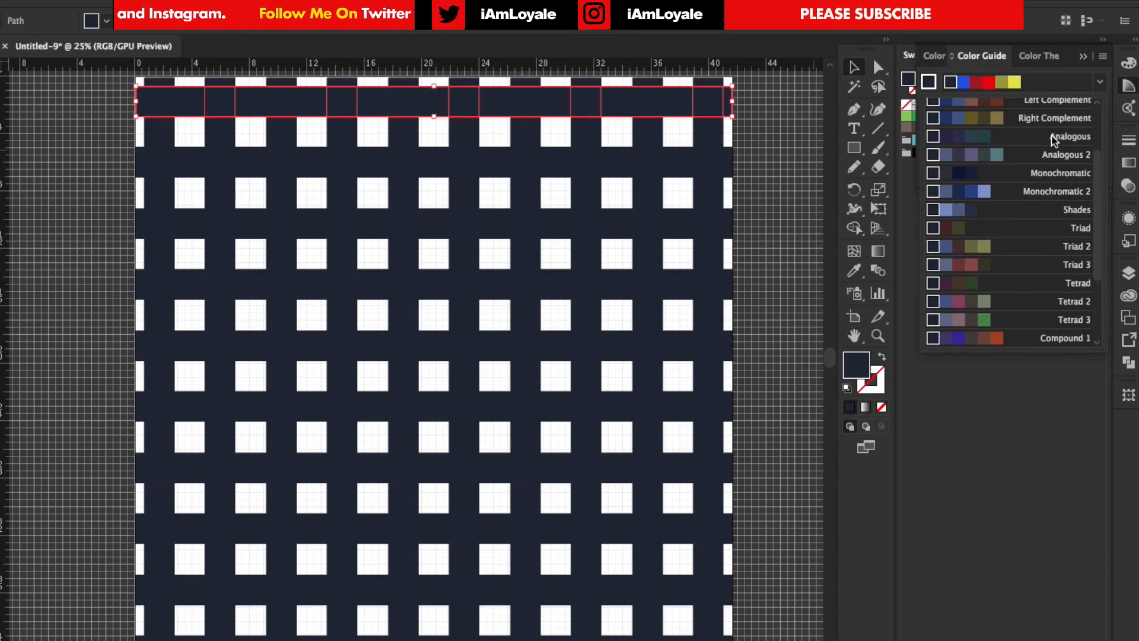
{"action": "scroll", "coordinate": [1053, 141], "scroll_direction": "down", "scroll_amount": 1}
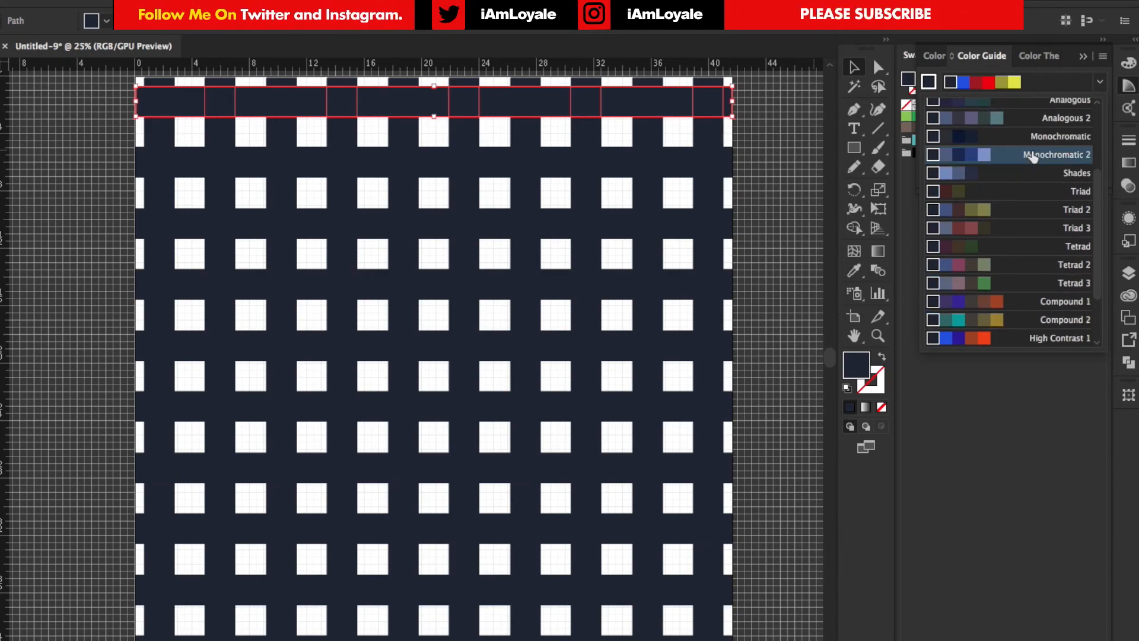
{"action": "left_click", "coordinate": [1032, 155]}
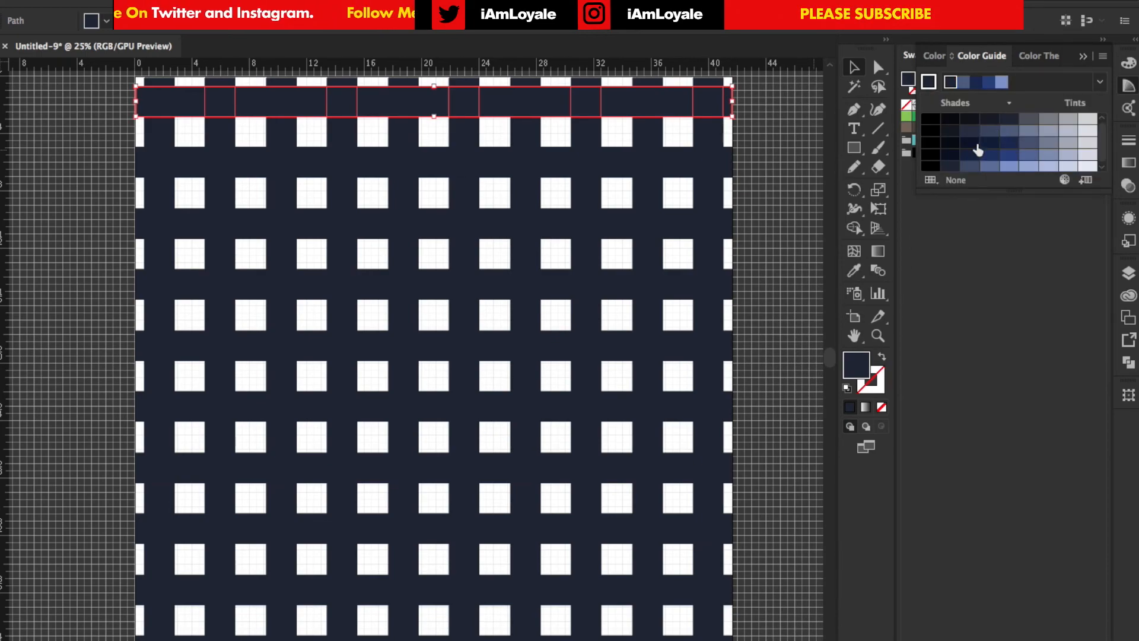
{"action": "left_click", "coordinate": [1009, 156]}
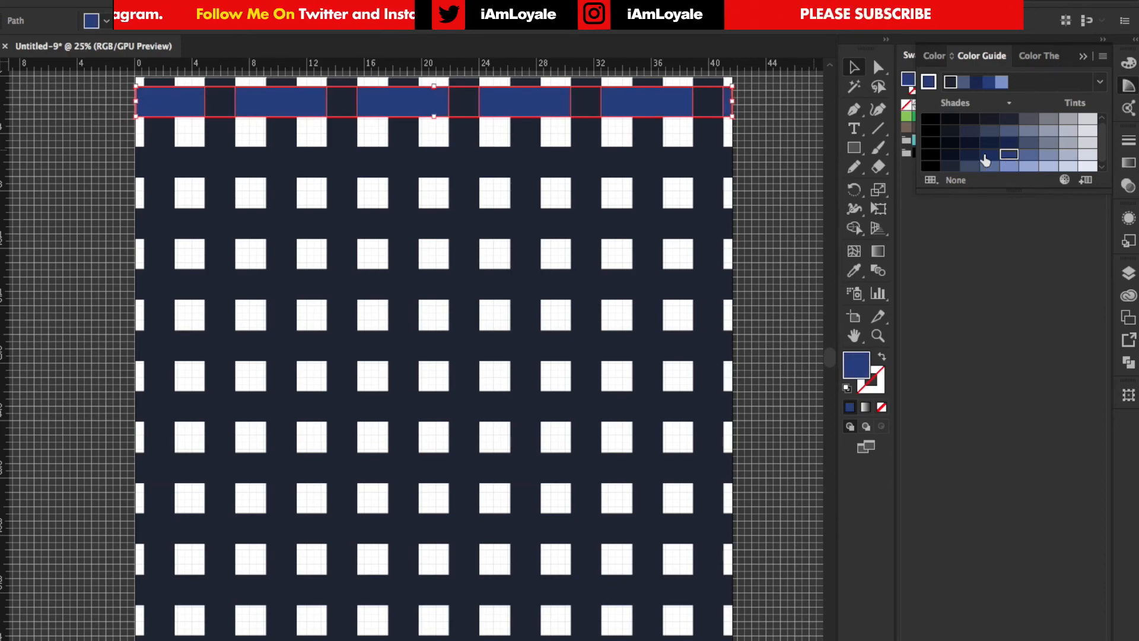
{"action": "left_click", "coordinate": [69, 193]}
Select the six sections of the third horizontal strip and match them to the top strip's blue with the Eyedropper
{"action": "left_click", "coordinate": [192, 227]}
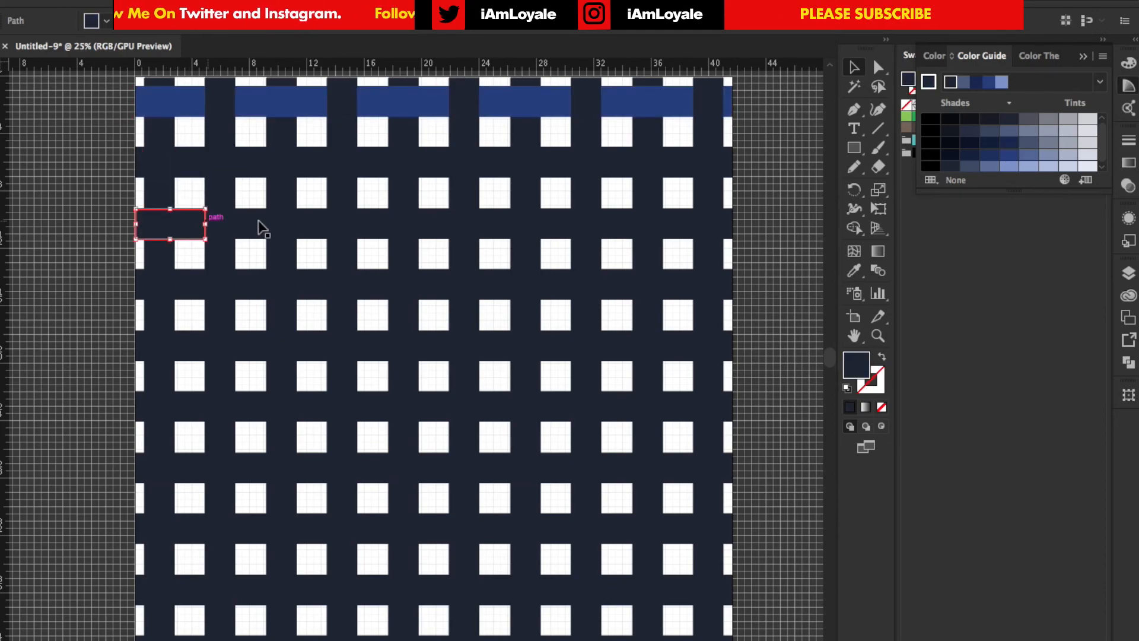
{"action": "left_click", "coordinate": [311, 229], "text": "shift"}
{"action": "left_click", "coordinate": [432, 224], "text": "shift"}
{"action": "left_click", "coordinate": [563, 228], "text": "shift"}
{"action": "left_click", "coordinate": [653, 224], "text": "shift"}
{"action": "left_click", "coordinate": [731, 224], "text": "shift"}
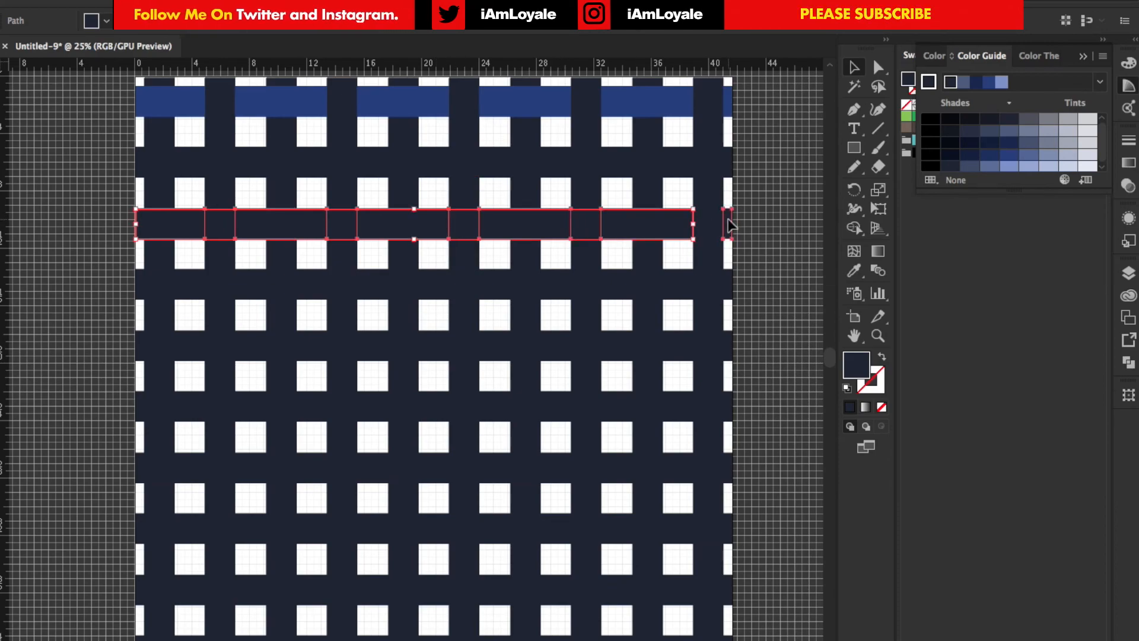
{"action": "left_click", "coordinate": [853, 272]}
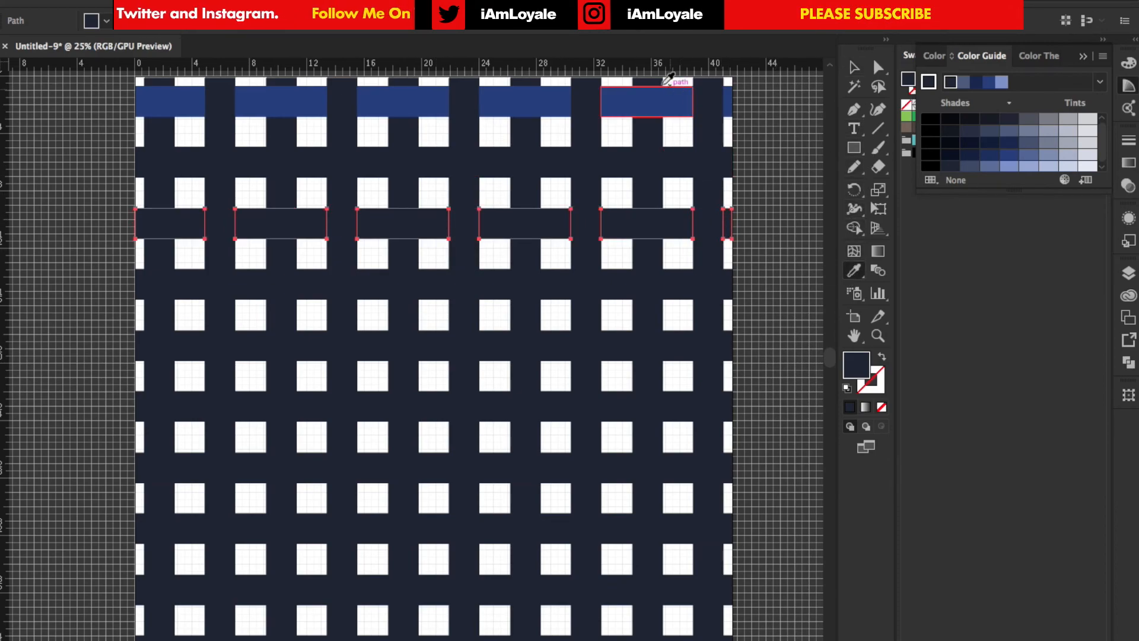
{"action": "left_click", "coordinate": [658, 100]}
{"action": "left_click", "coordinate": [855, 67]}
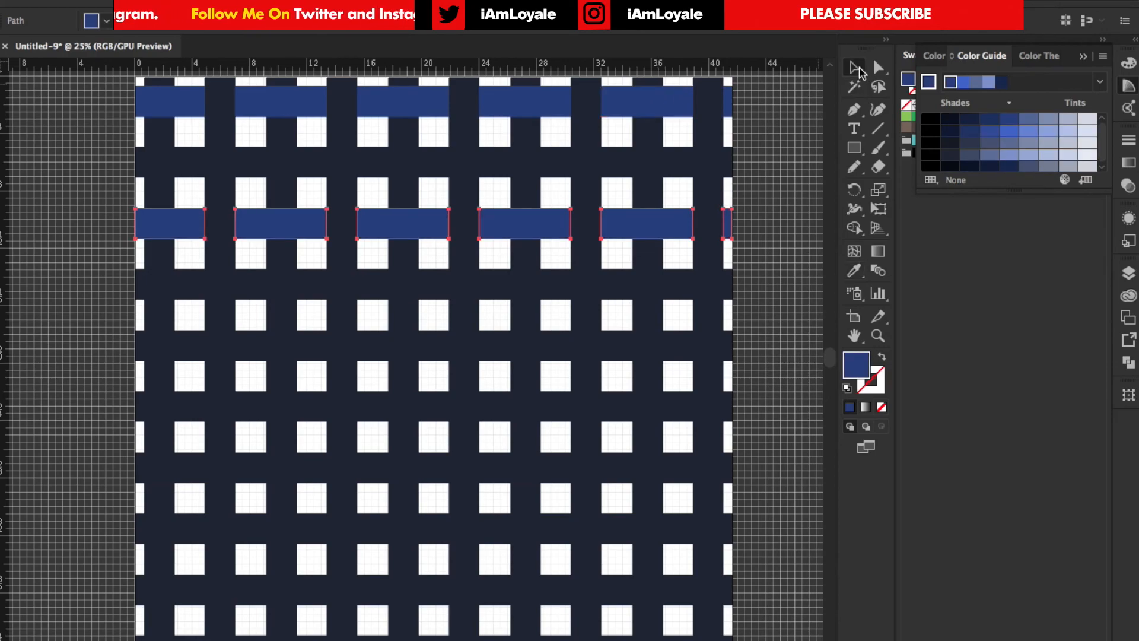
{"action": "left_click", "coordinate": [818, 125]}
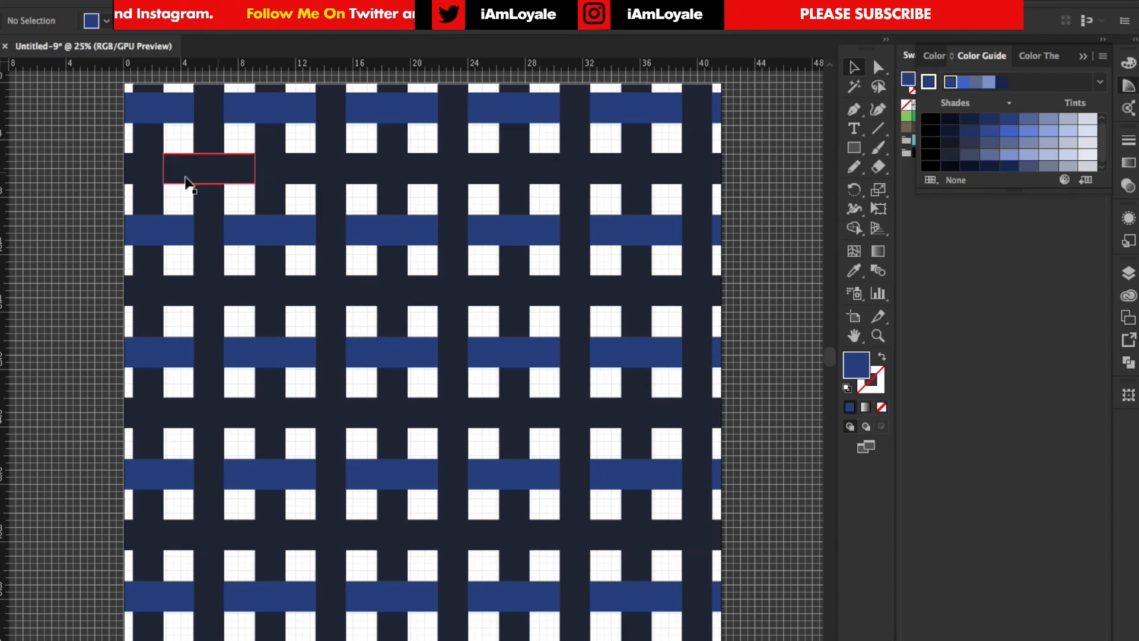
Recolor the six sections of the second horizontal strip with a muted grey-blue from the Color Guide
{"action": "left_click", "coordinate": [128, 169]}
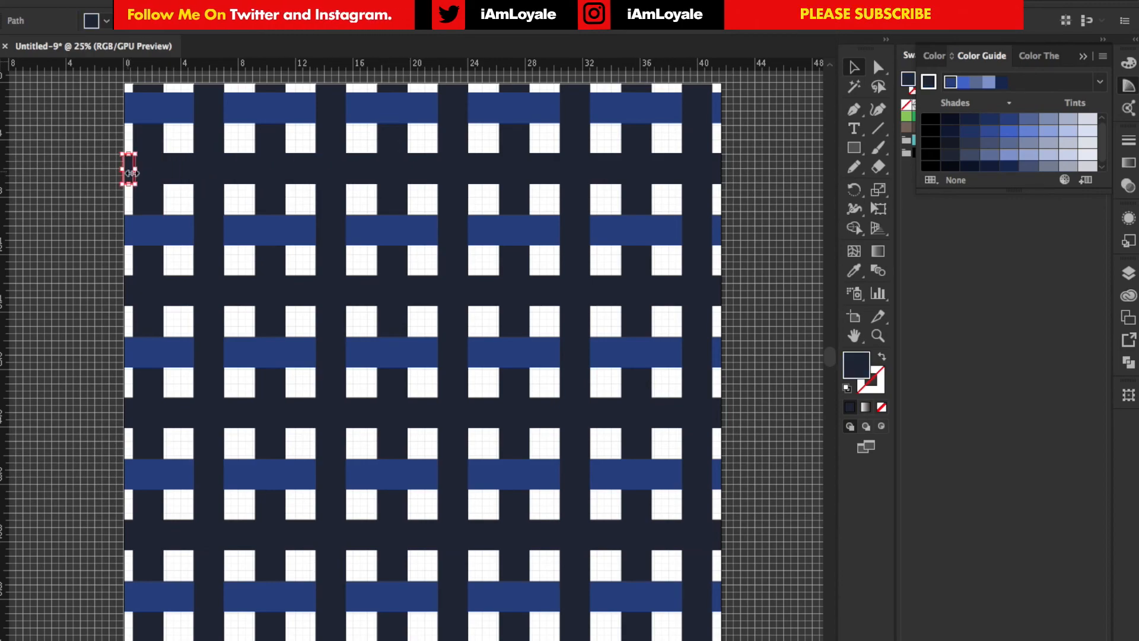
{"action": "left_click", "coordinate": [172, 174], "text": "shift"}
{"action": "left_click", "coordinate": [299, 172], "text": "shift"}
{"action": "left_click", "coordinate": [432, 169], "text": "shift"}
{"action": "left_click", "coordinate": [555, 168], "text": "shift"}
{"action": "left_click", "coordinate": [667, 169], "text": "shift"}
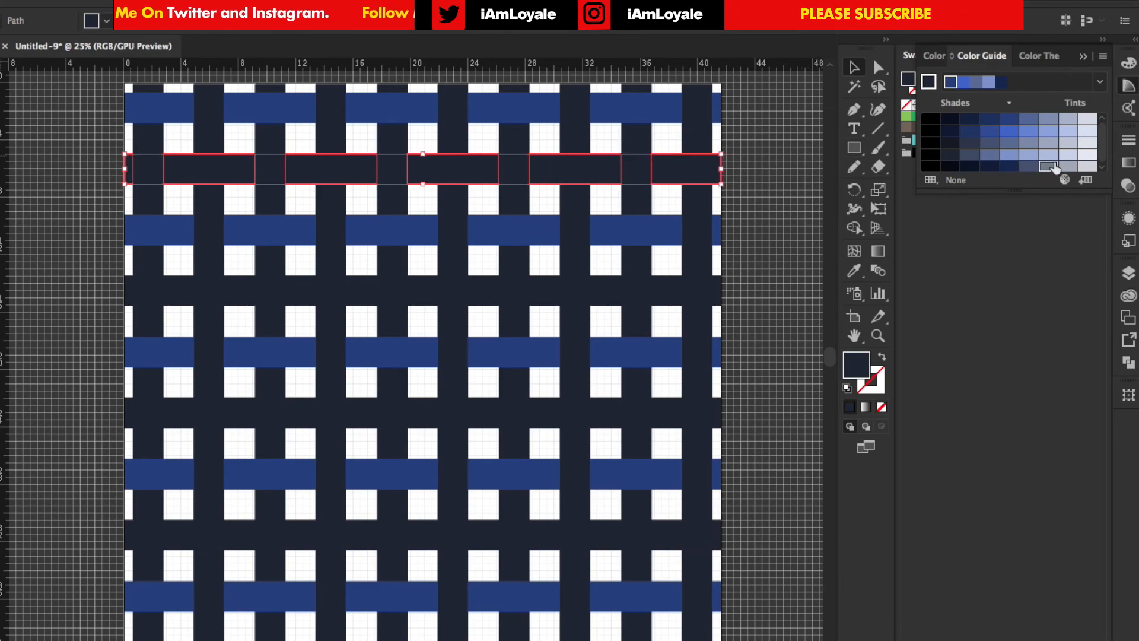
{"action": "left_click", "coordinate": [1054, 166]}
{"action": "left_click", "coordinate": [785, 140]}
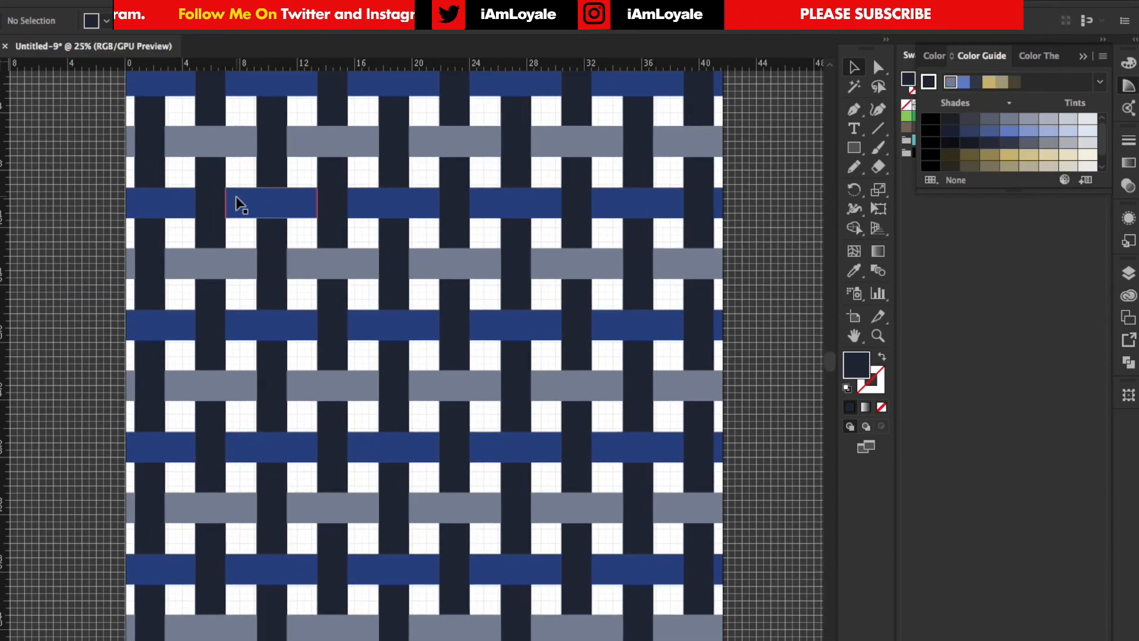
Select all the sections of the second vertical strip
{"action": "scroll", "coordinate": [240, 208], "scroll_direction": "up", "scroll_amount": 1}
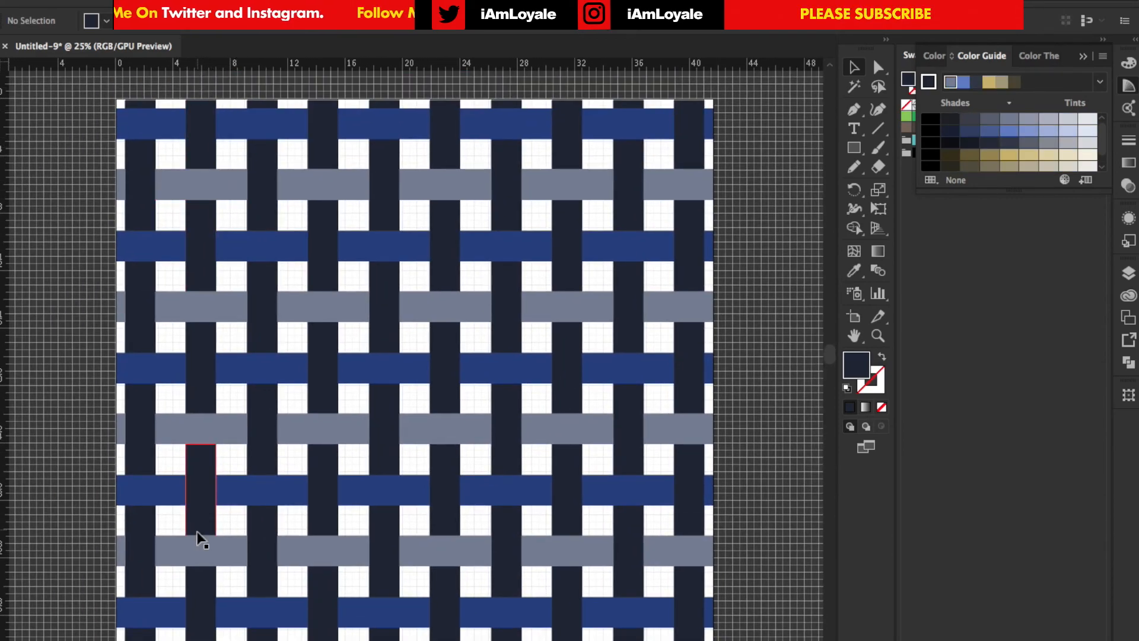
{"action": "left_click", "coordinate": [208, 124]}
{"action": "left_click", "coordinate": [209, 252], "text": "shift"}
{"action": "left_click", "coordinate": [211, 371], "text": "shift"}
{"action": "left_click", "coordinate": [211, 489], "text": "shift"}
{"action": "left_click", "coordinate": [207, 573], "text": "shift"}
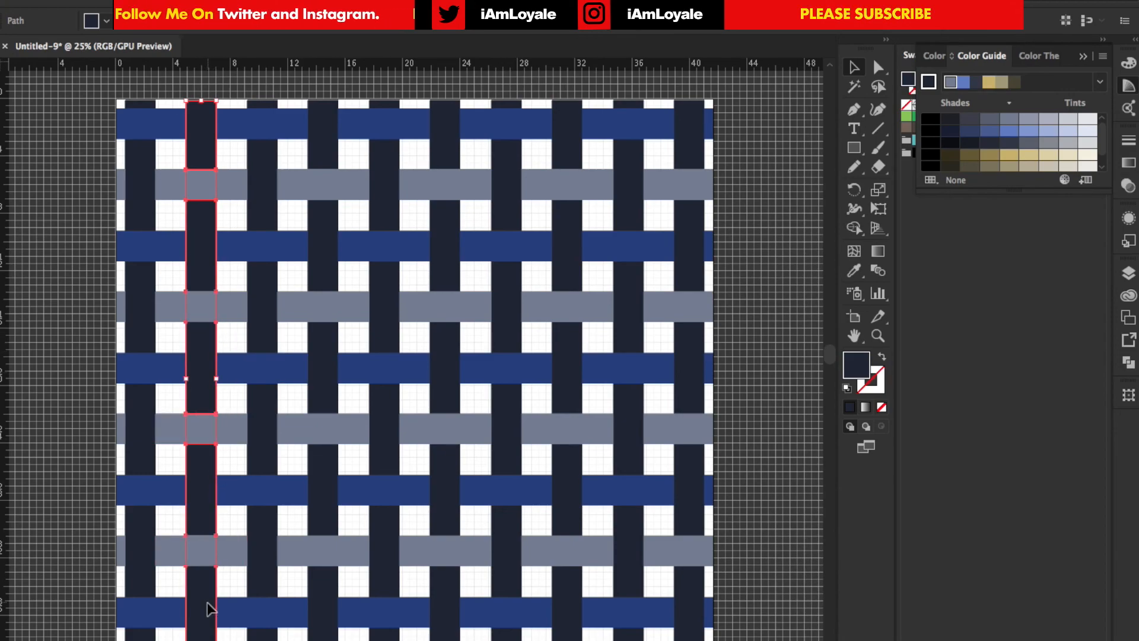
{"action": "scroll", "coordinate": [211, 607], "scroll_direction": "down", "scroll_amount": 3}
Add the sections of the fourth and sixth vertical strips to the selection
{"action": "left_click", "coordinate": [327, 600], "text": "shift"}
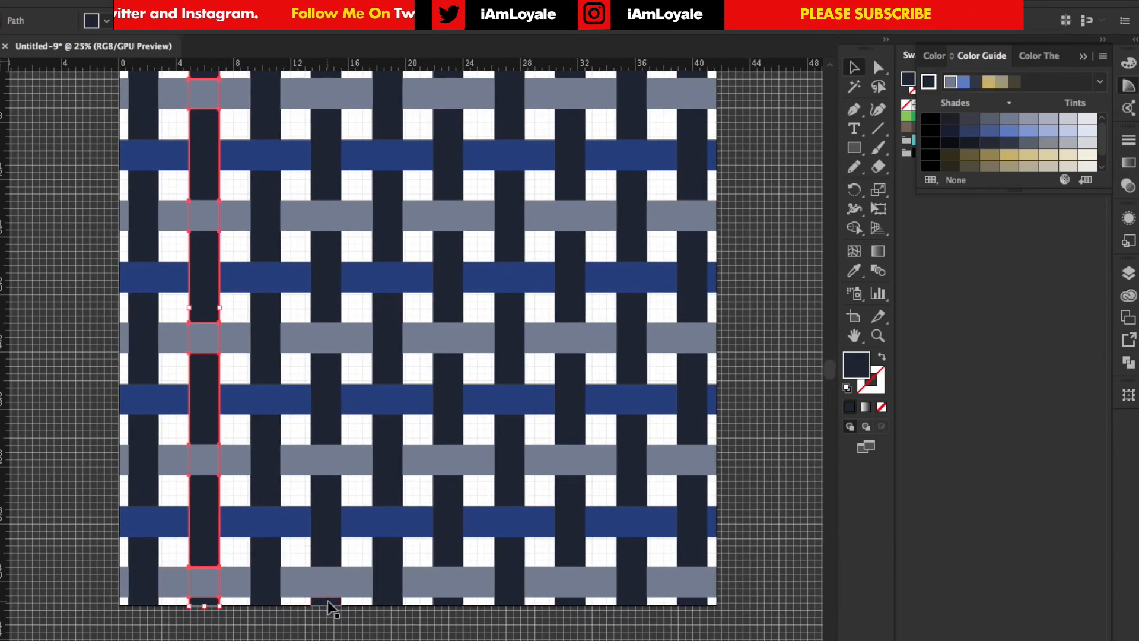
{"action": "left_click", "coordinate": [325, 536], "text": "shift"}
{"action": "left_click", "coordinate": [332, 391], "text": "shift"}
{"action": "left_click", "coordinate": [327, 261], "text": "shift"}
{"action": "left_click", "coordinate": [330, 157], "text": "shift"}
{"action": "scroll", "coordinate": [325, 158], "scroll_direction": "up", "scroll_amount": 2}
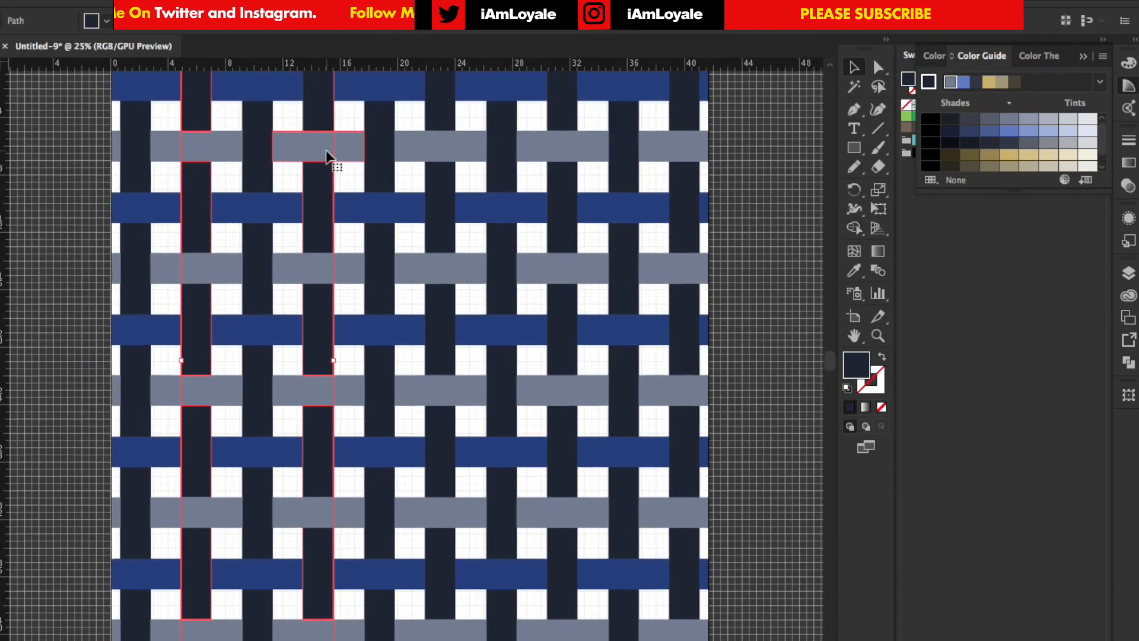
{"action": "left_click", "coordinate": [436, 134], "text": "shift"}
{"action": "left_click", "coordinate": [432, 243], "text": "shift"}
{"action": "left_click", "coordinate": [437, 359], "text": "shift"}
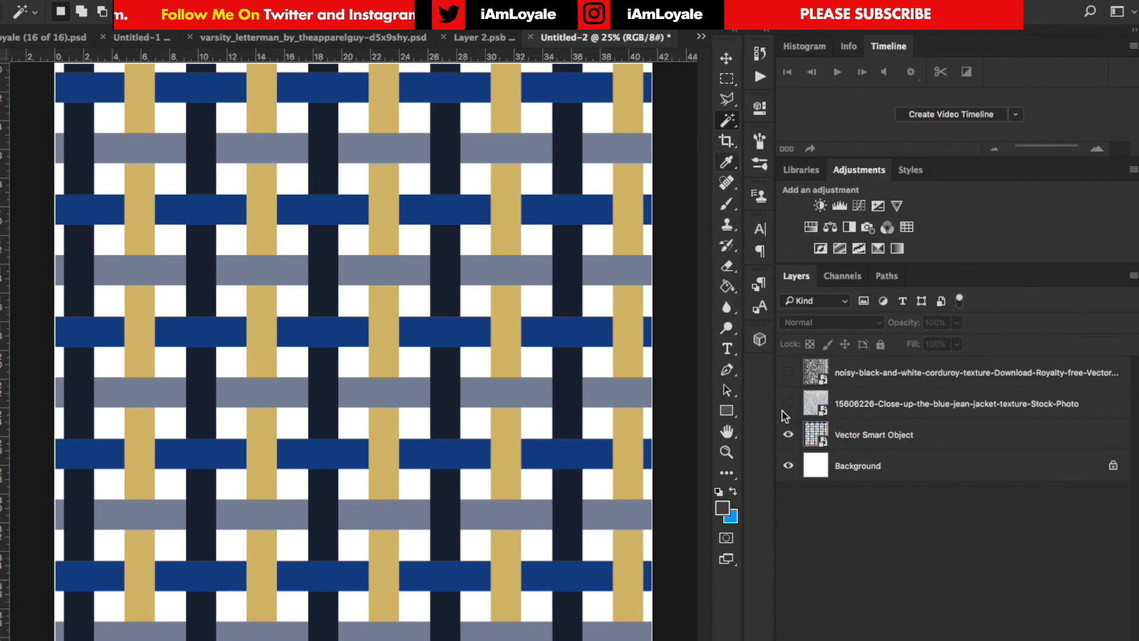
In Photoshop, select the gold strips on the Vector Smart Object with the Magic Wand, and mask the noisy corduroy texture layer to them
{"action": "left_click", "coordinate": [811, 434]}
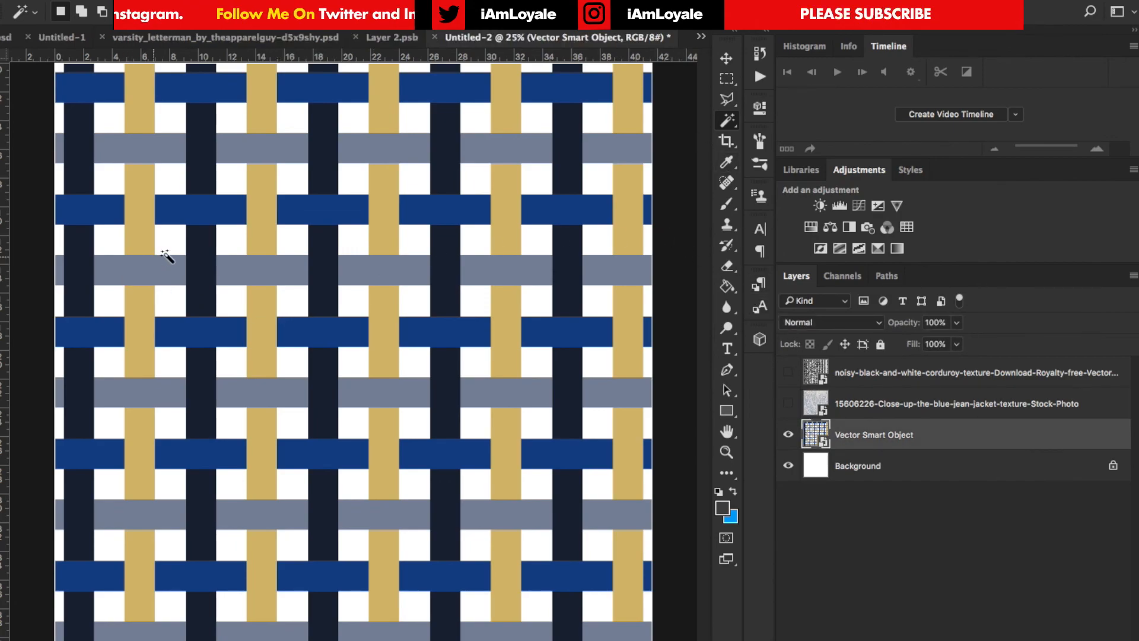
{"action": "left_click", "coordinate": [265, 181]}
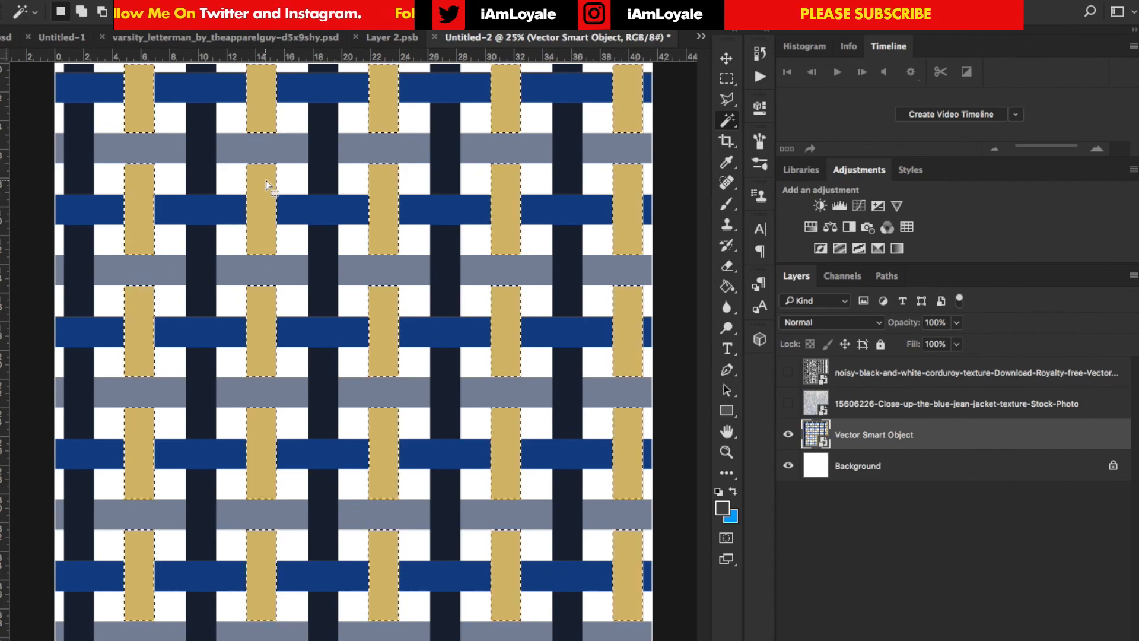
{"action": "left_click", "coordinate": [788, 372]}
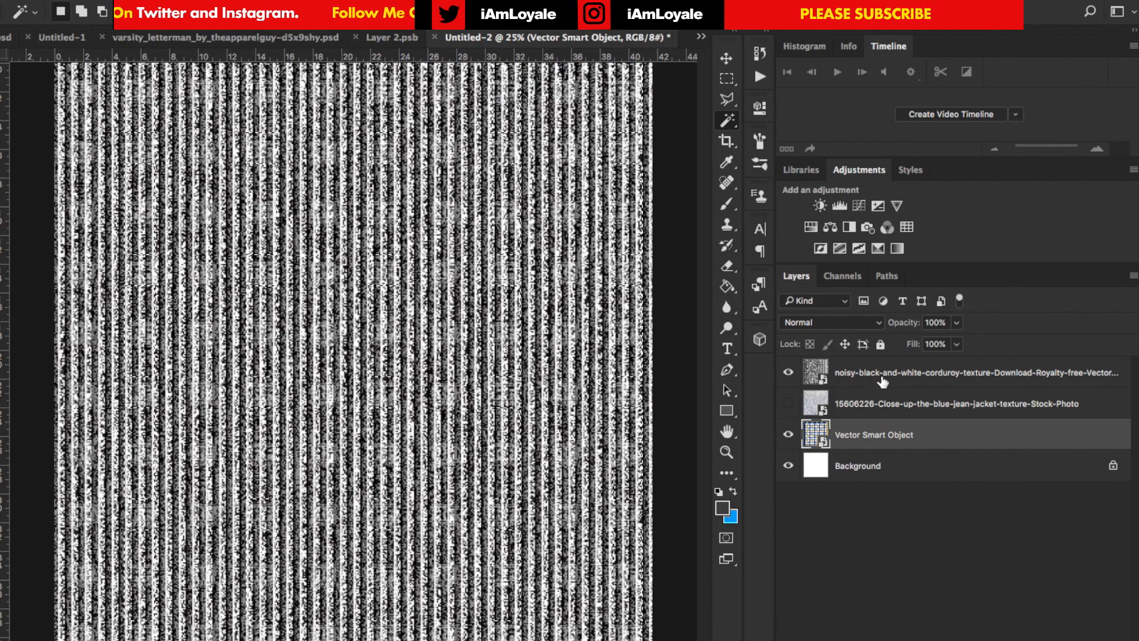
{"action": "left_click", "coordinate": [882, 381]}
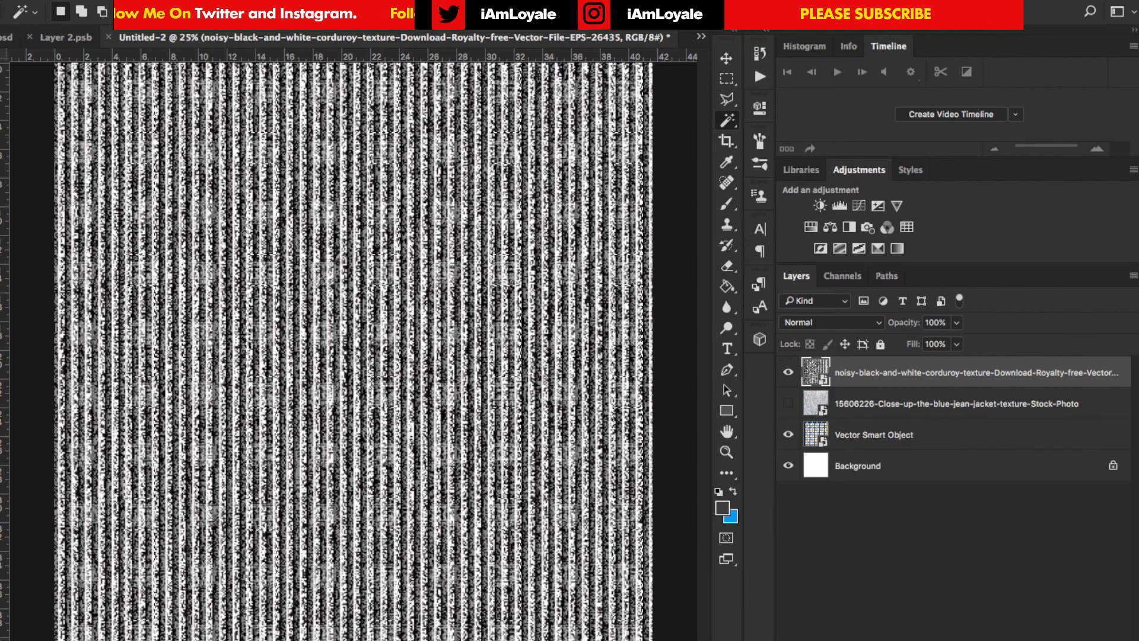
{"action": "left_click", "coordinate": [937, 640]}
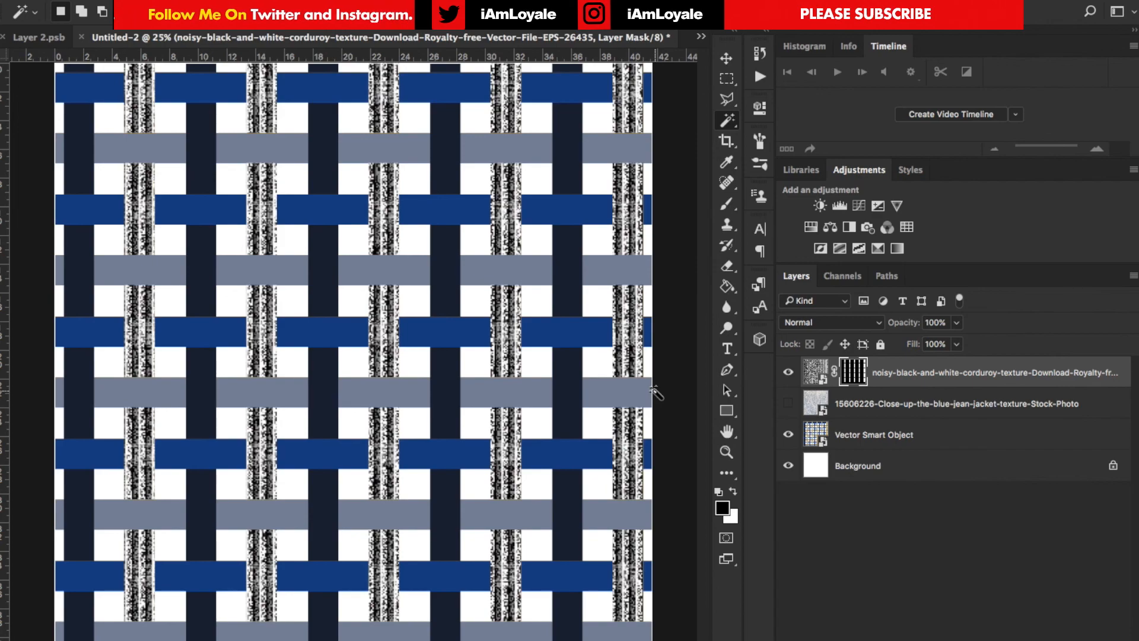
Blend the corduroy layer in Overlay at reduced opacity, with Blend If highlights split at 55/255 for This Layer and 129/255 for Underlying Layer
{"action": "left_click", "coordinate": [877, 327]}
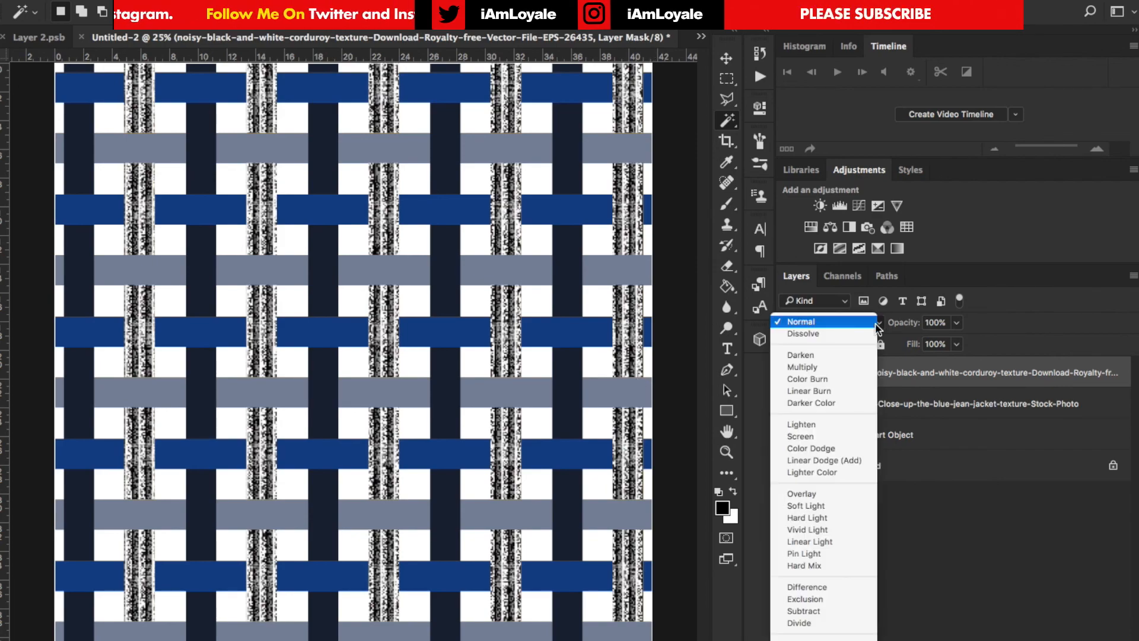
{"action": "left_click", "coordinate": [827, 496]}
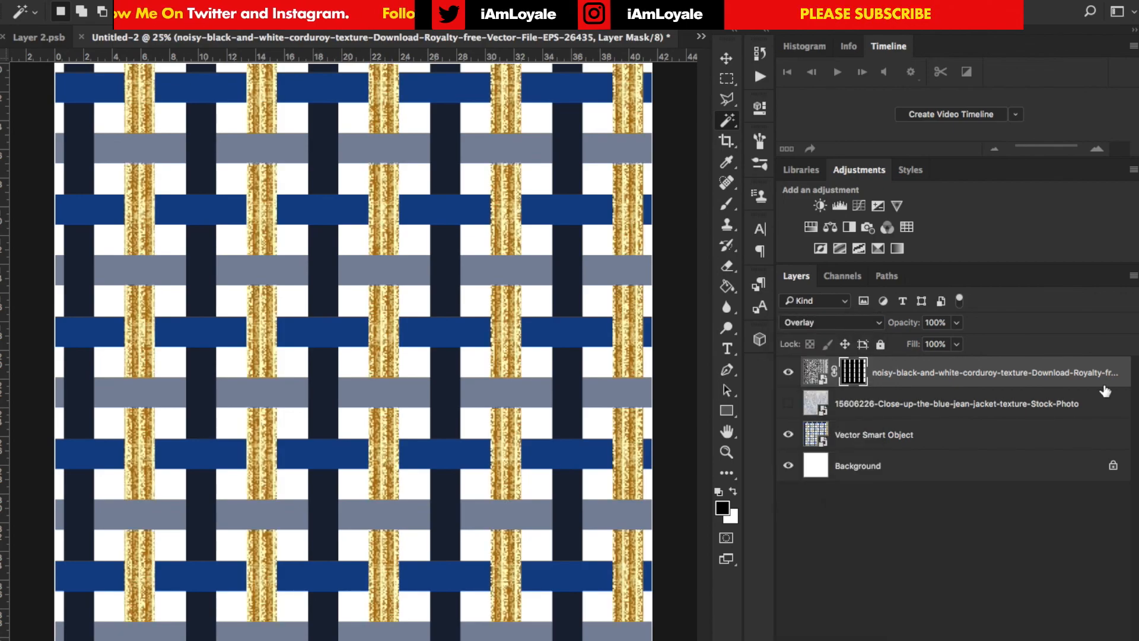
{"action": "double_click", "coordinate": [1105, 385]}
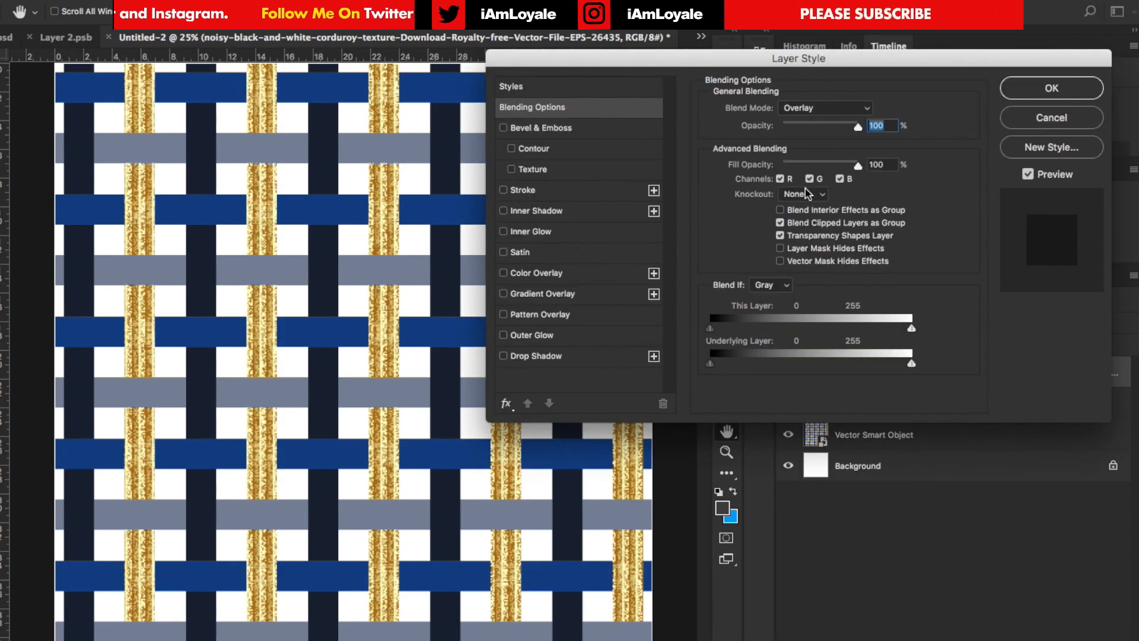
{"action": "mouse_move", "coordinate": [665, 64]}
{"action": "left_mouse_down"}
{"action": "mouse_move", "coordinate": [754, 94]}
{"action": "mouse_move", "coordinate": [653, 83]}
{"action": "left_mouse_up"}
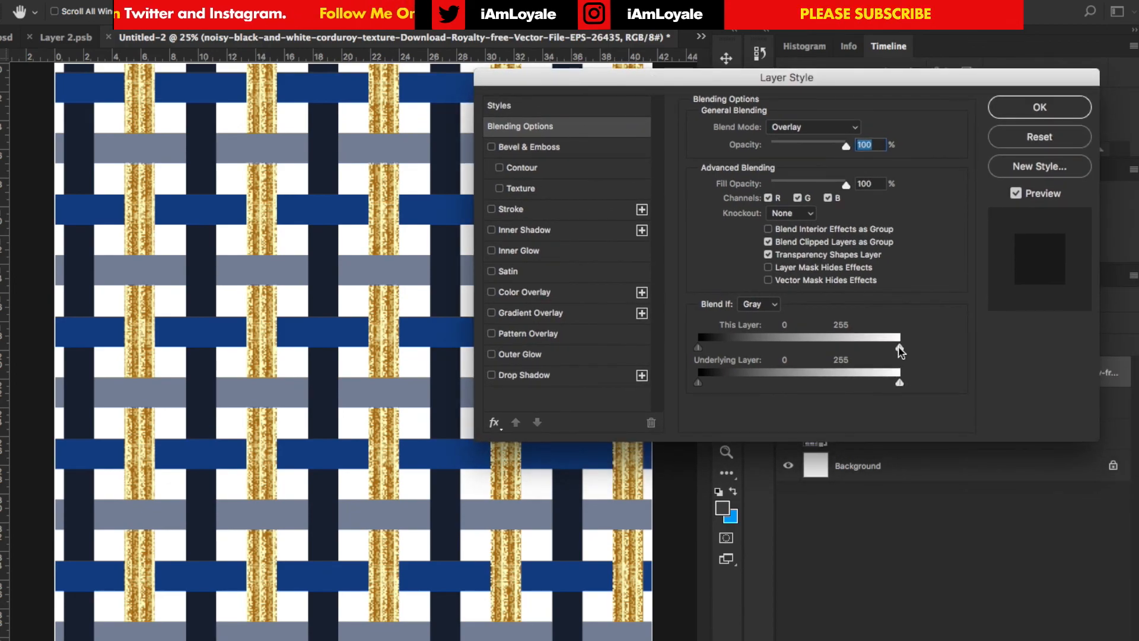
{"action": "left_click_drag", "start_coordinate": [900, 348], "coordinate": [743, 348]}
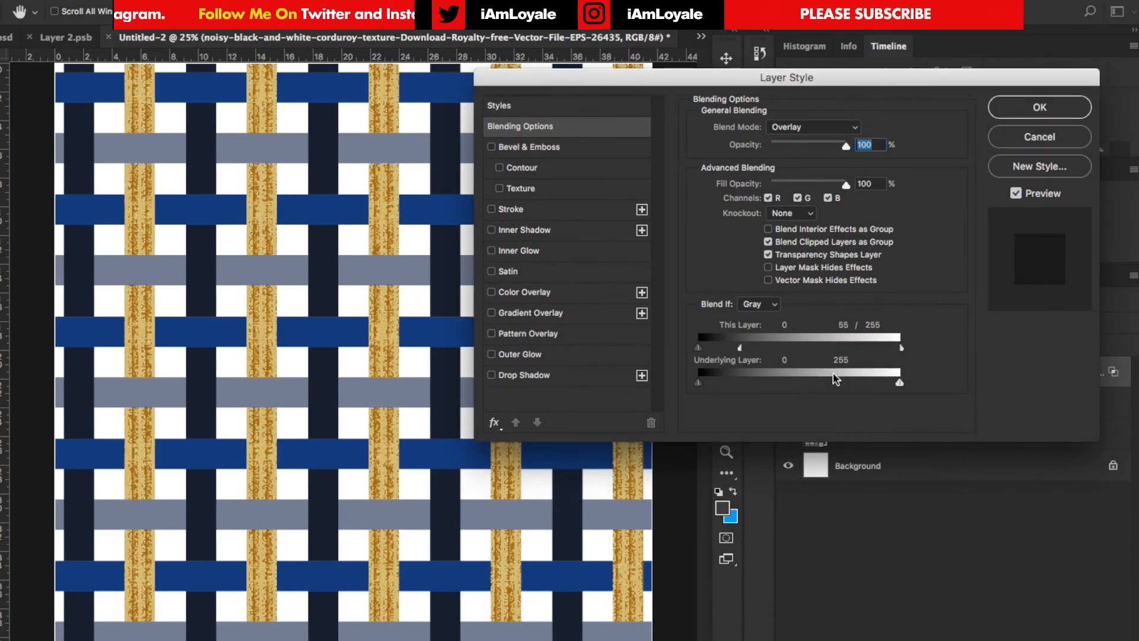
{"action": "left_click_drag", "start_coordinate": [899, 384], "coordinate": [806, 384]}
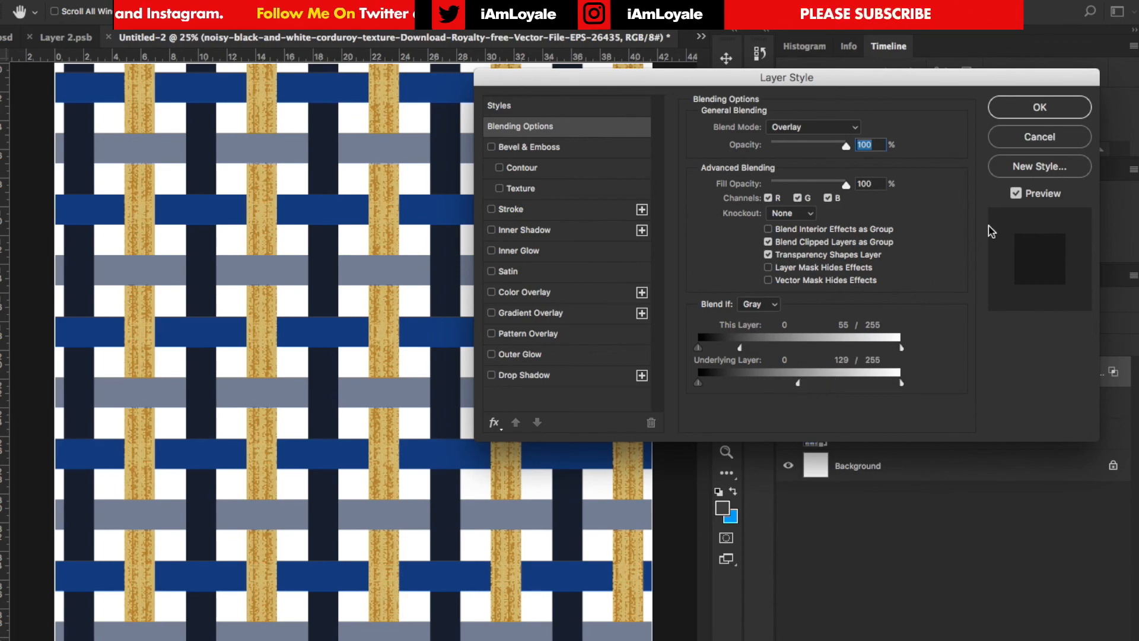
{"action": "left_click", "coordinate": [1037, 109]}
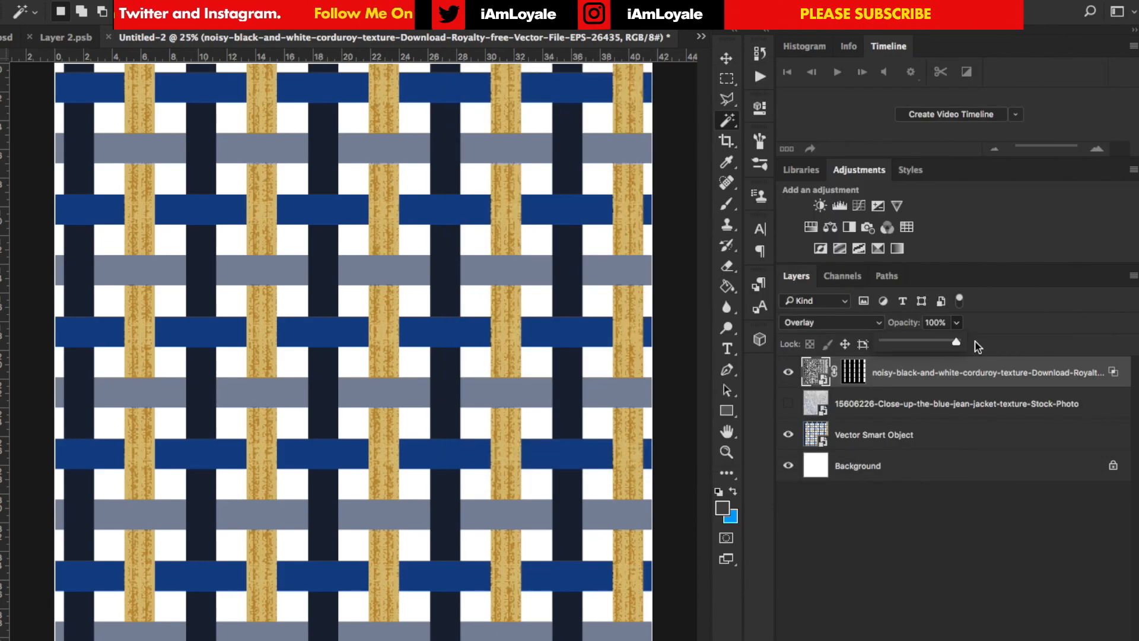
{"action": "left_click_drag", "start_coordinate": [956, 343], "coordinate": [914, 342]}
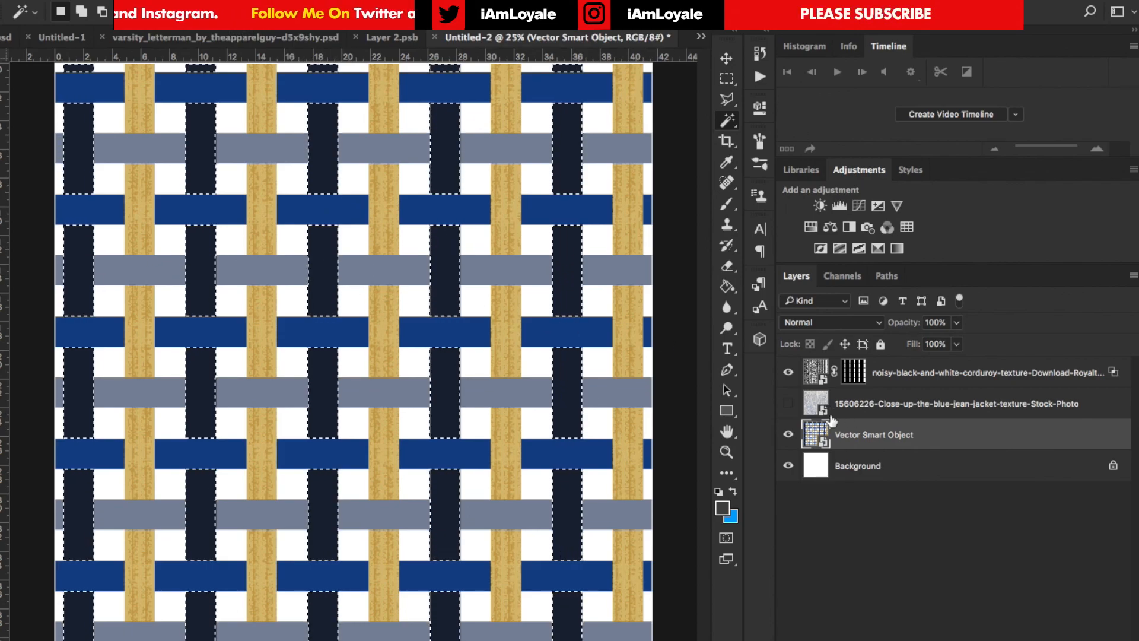
Show the blue-jean texture layer, mask it to the selected navy strips, and set its blend mode to Overlay
{"action": "left_click", "coordinate": [789, 406]}
{"action": "left_click", "coordinate": [928, 402]}
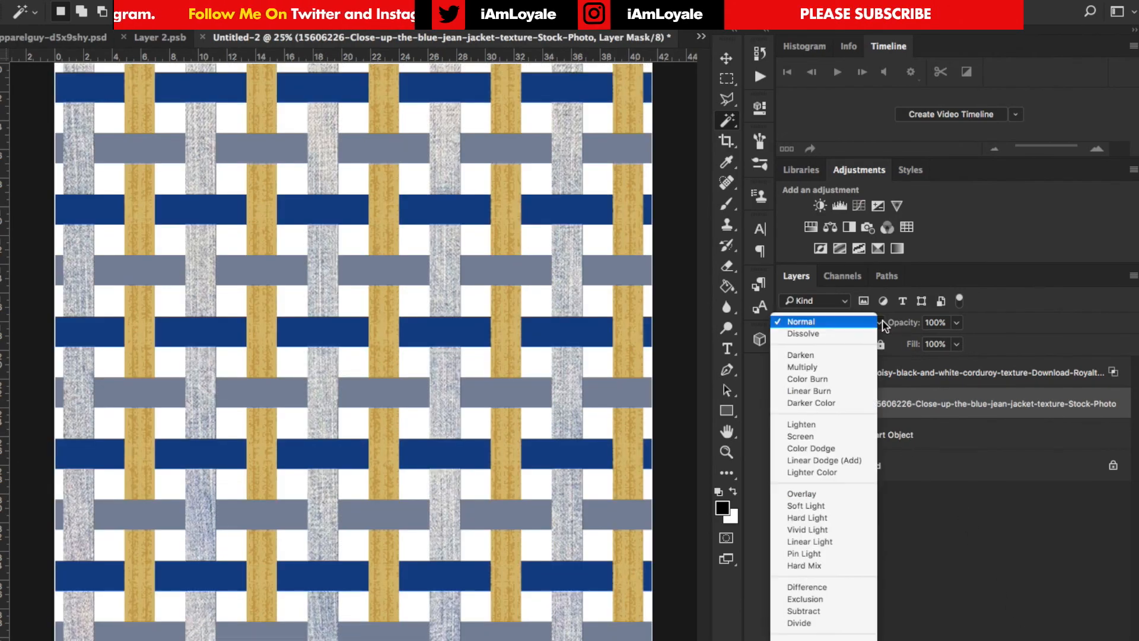
{"action": "left_click", "coordinate": [830, 322]}
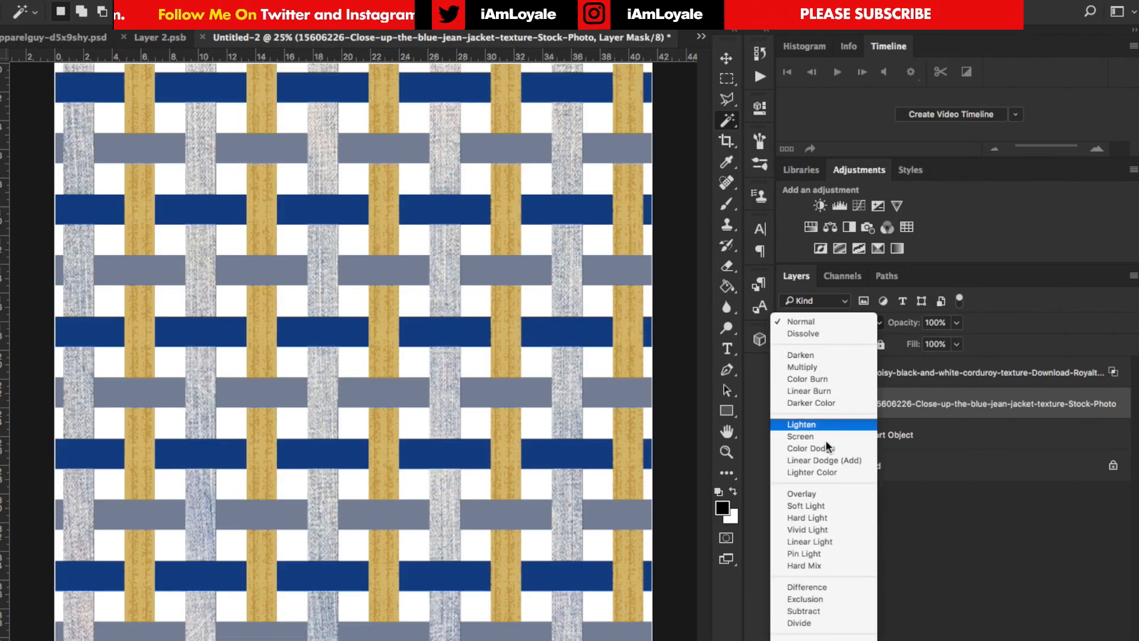
{"action": "left_click", "coordinate": [812, 495]}
Split the jean texture's Underlying Layer Blend If shadows at 0/58, and lower the layer's opacity to 74%
{"action": "double_click", "coordinate": [949, 418]}
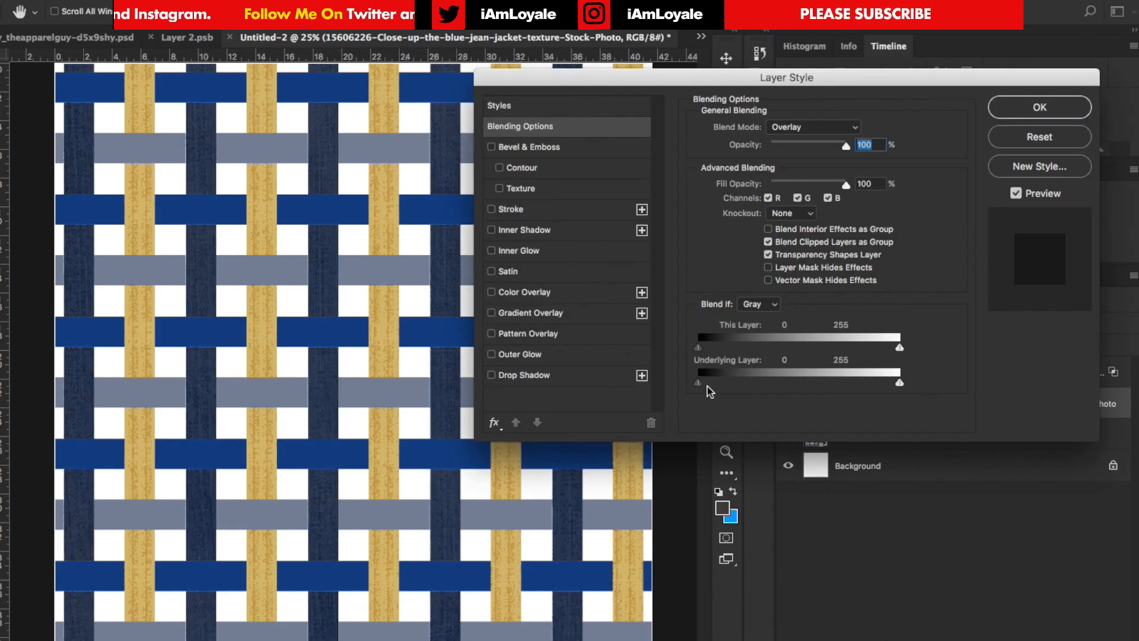
{"action": "left_click_drag", "start_coordinate": [698, 383], "coordinate": [745, 382]}
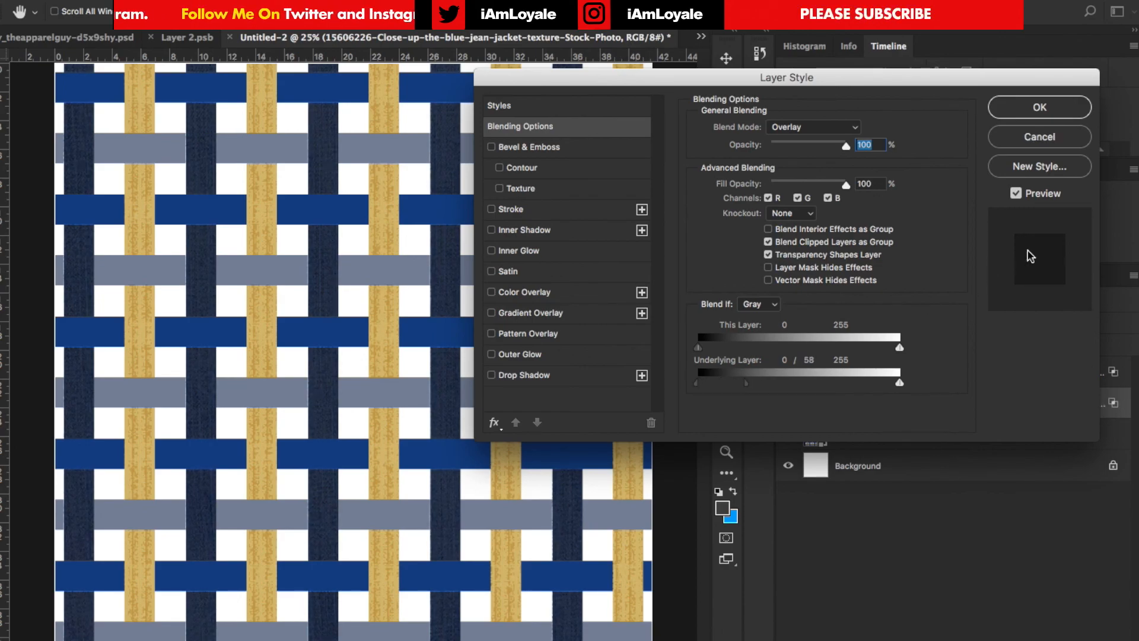
{"action": "left_click", "coordinate": [1026, 113]}
{"action": "mouse_move", "coordinate": [943, 344]}
{"action": "left_mouse_down"}
{"action": "mouse_move", "coordinate": [927, 345]}
{"action": "mouse_move", "coordinate": [937, 345]}
{"action": "left_mouse_up"}
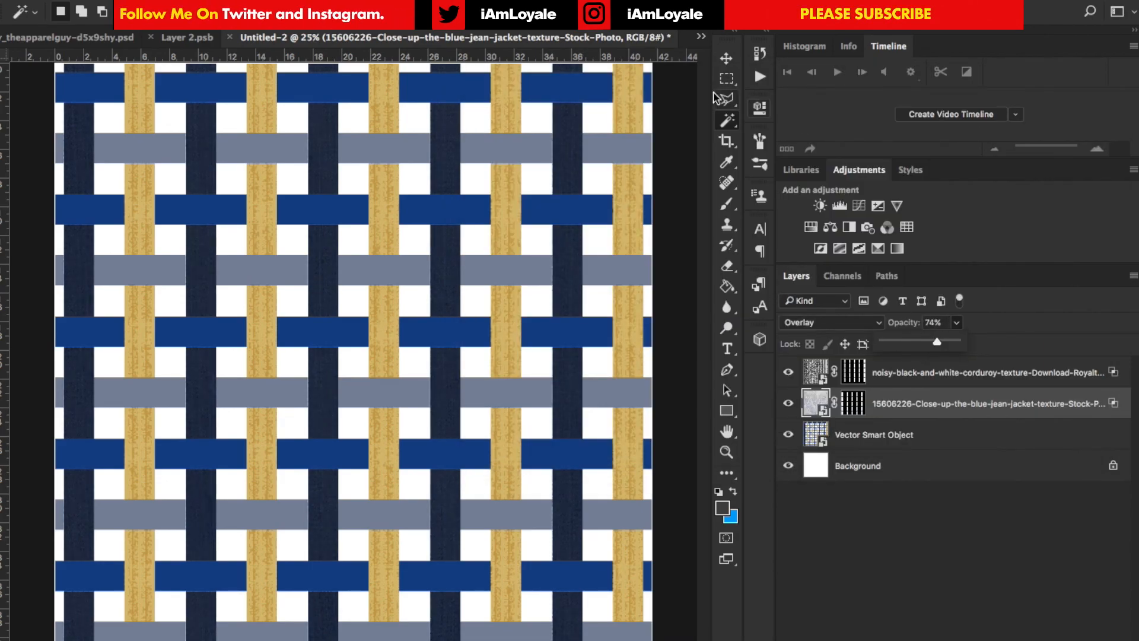
Accept the blending options of the cracked texture on the blue strips, and move the texture down about 1.4 in
{"action": "left_click", "coordinate": [726, 58]}
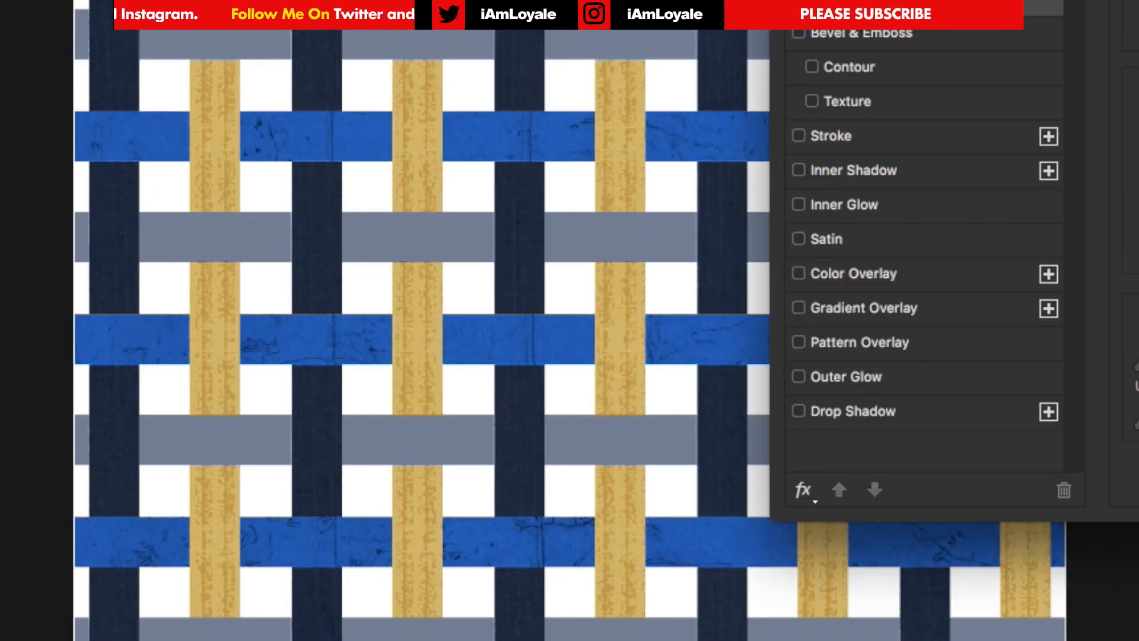
{"action": "key", "text": "Return"}
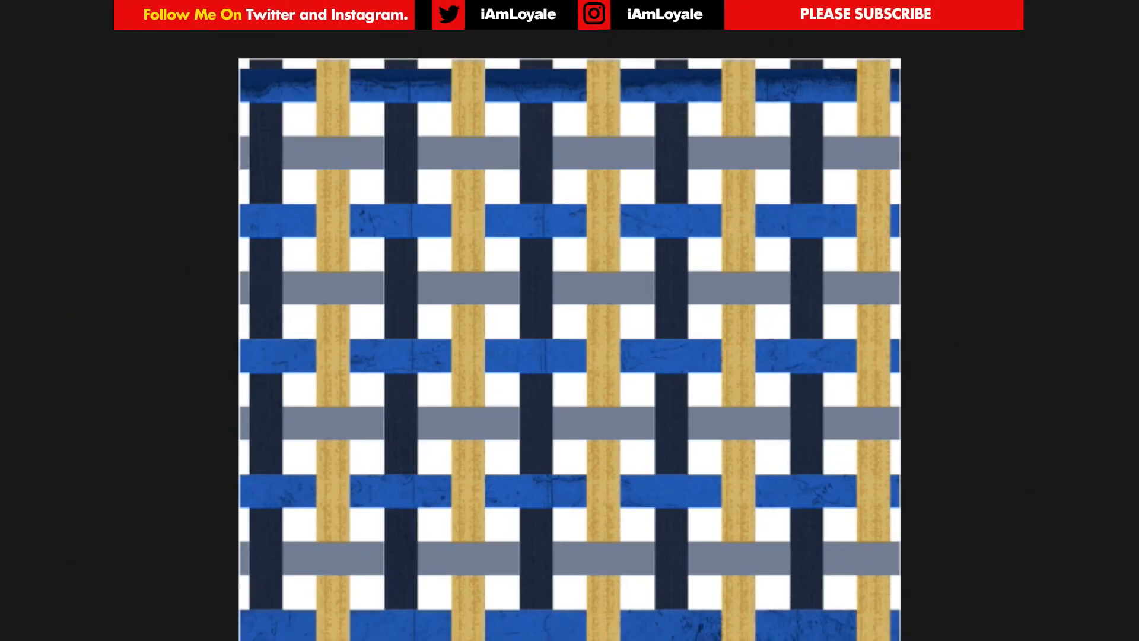
{"action": "left_click_drag", "start_coordinate": [774, 177], "coordinate": [774, 267]}
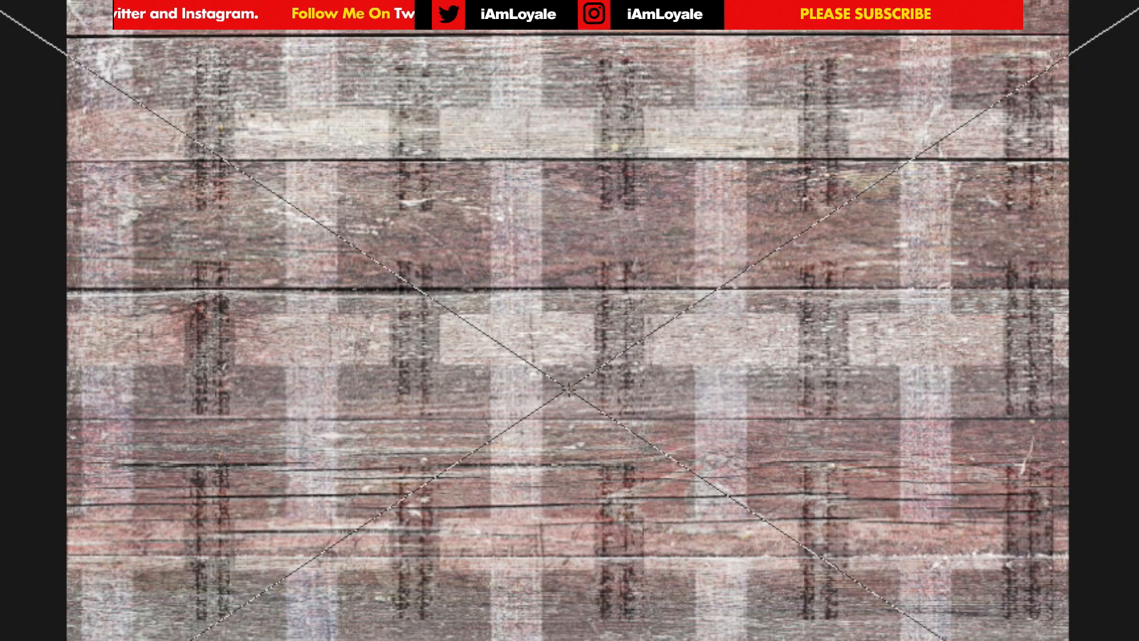
{"action": "key", "text": "Return"}
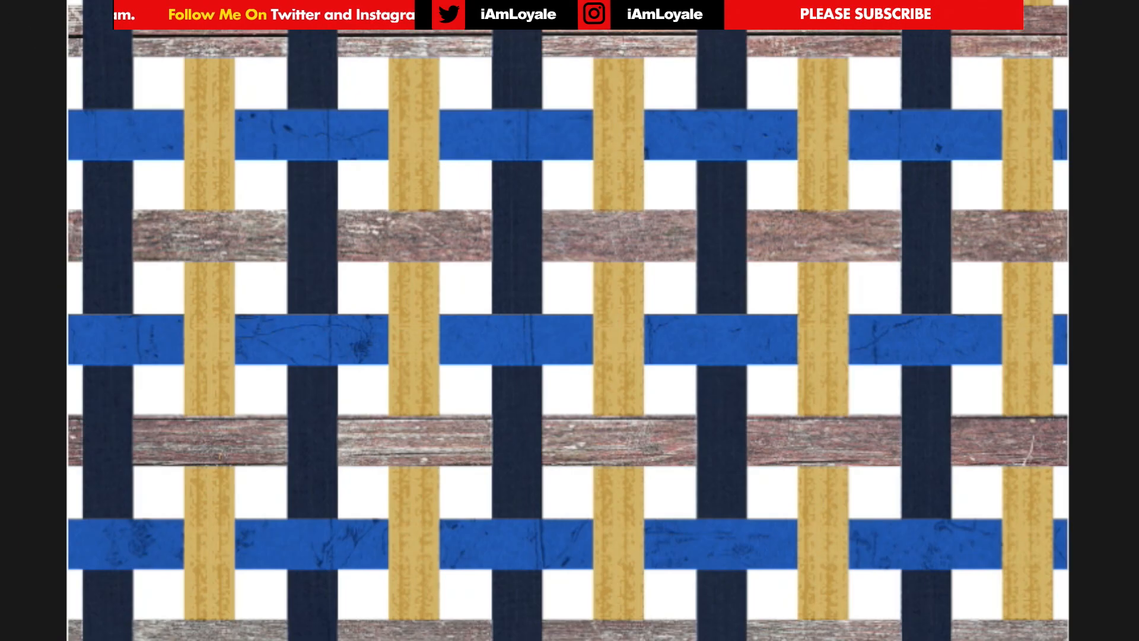